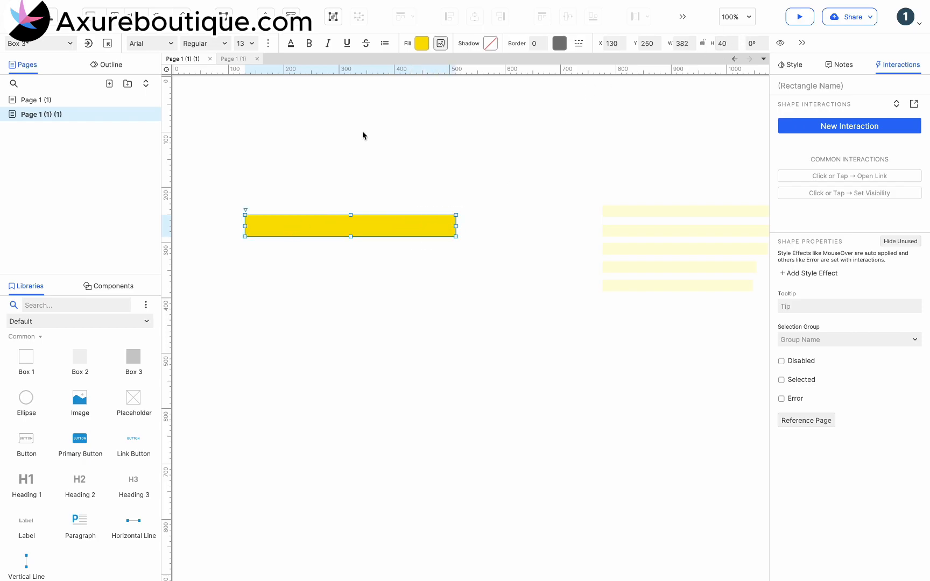
Step: Find the Diamond icon in the Icons library and place it inside the left end of the yellow bar
{"action": "left_click", "coordinate": [74, 323]}
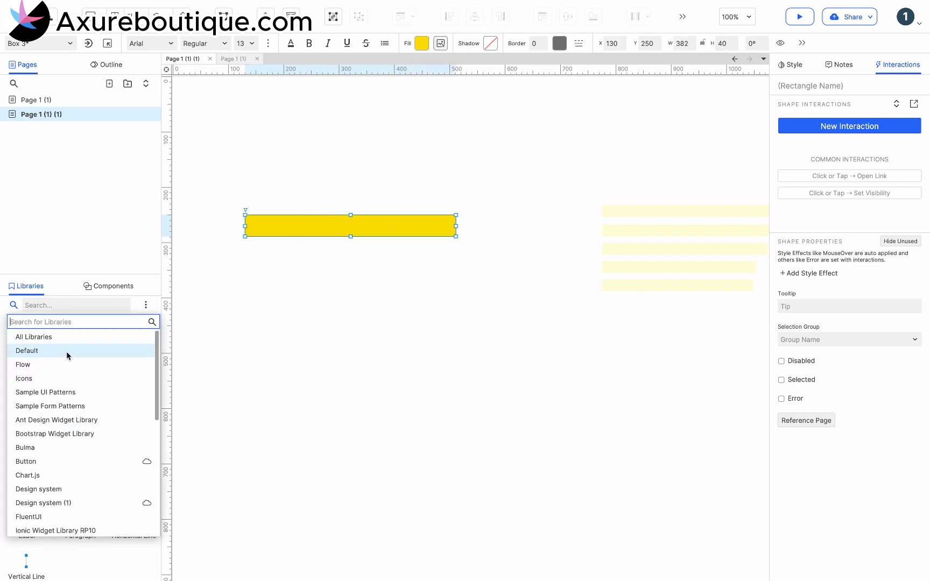
{"action": "left_click", "coordinate": [60, 380]}
{"action": "left_click", "coordinate": [58, 305]}
{"action": "type", "text": "dia"}
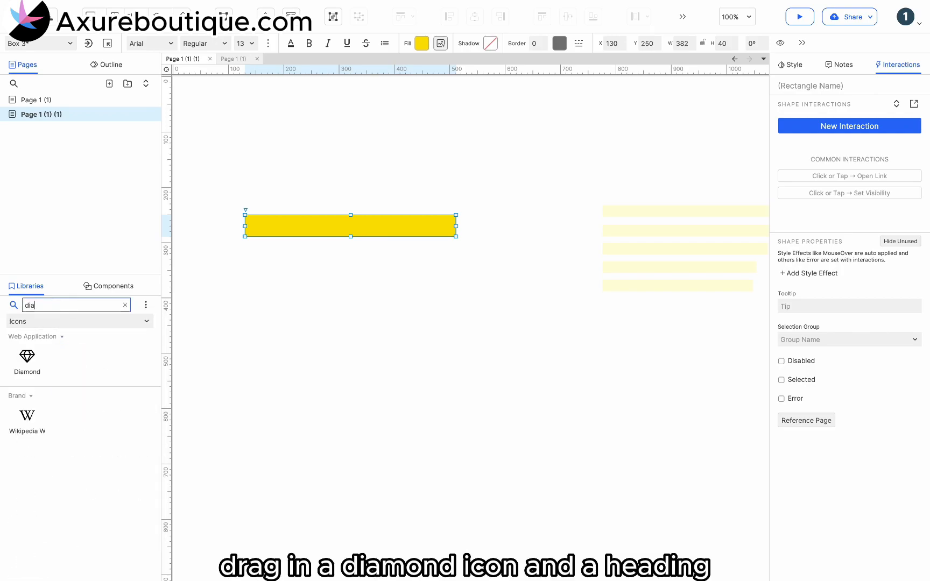
{"action": "left_click_drag", "start_coordinate": [27, 357], "coordinate": [262, 228]}
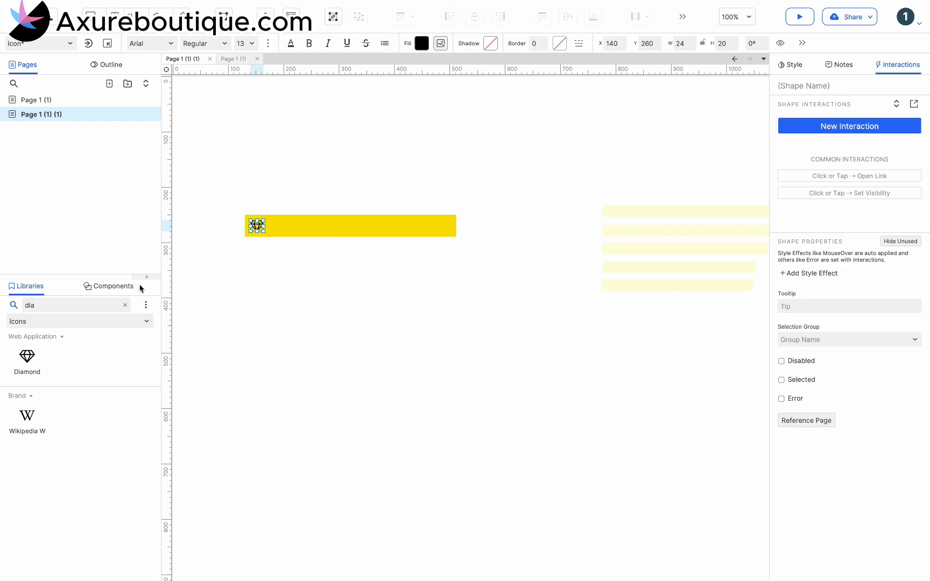
Step: Add a Heading 3 from the Default library beside the diamond icon and change its text to "Bonus"
{"action": "double_click", "coordinate": [63, 306]}
{"action": "key", "text": "BackSpace"}
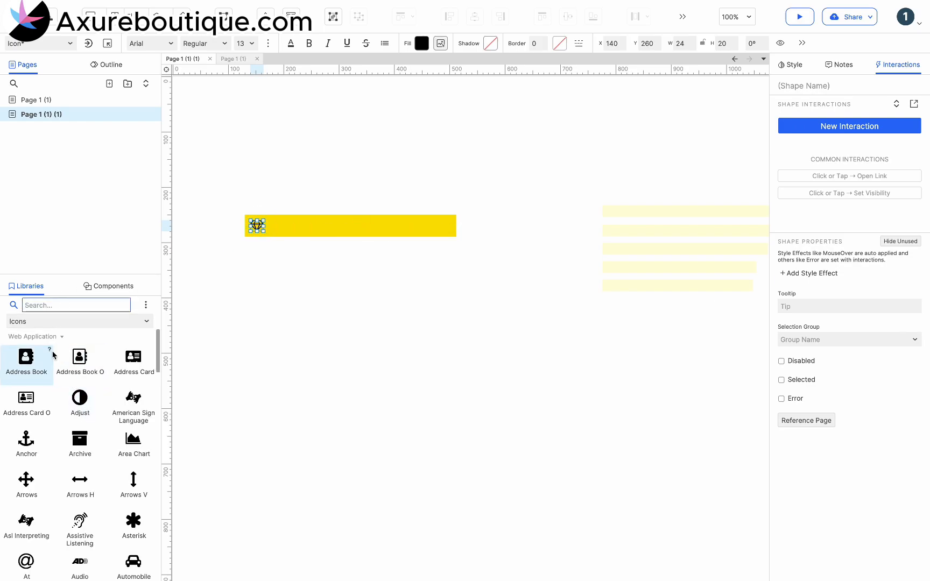
{"action": "left_click", "coordinate": [52, 323]}
{"action": "left_click", "coordinate": [50, 352]}
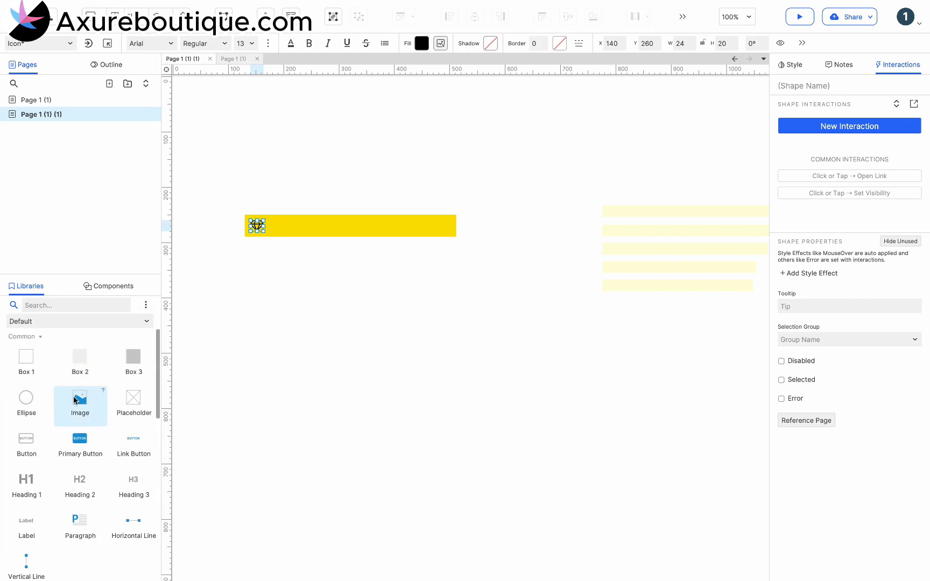
{"action": "left_click_drag", "start_coordinate": [131, 487], "coordinate": [268, 219]}
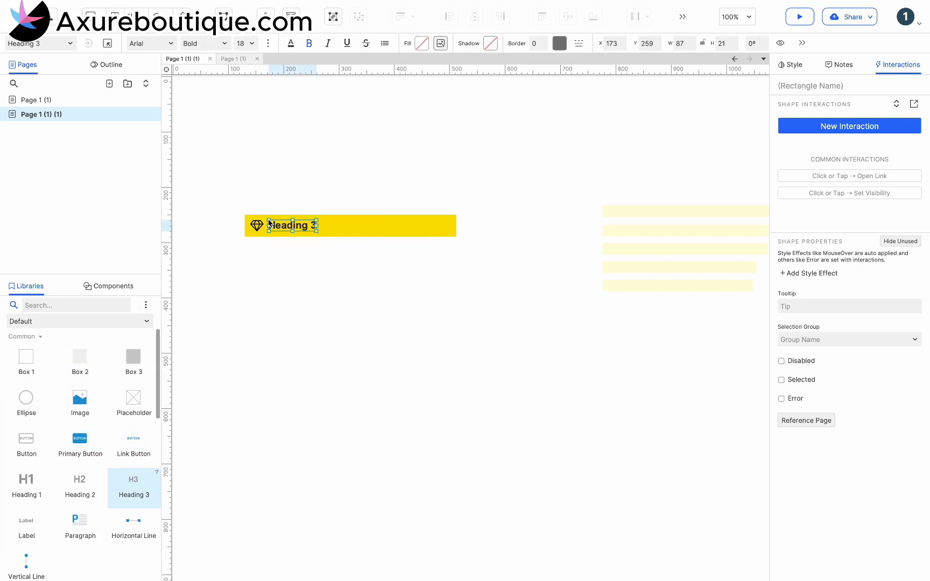
{"action": "double_click", "coordinate": [278, 224]}
{"action": "type", "text": "Bonus"}
{"action": "key", "text": "Escape"}
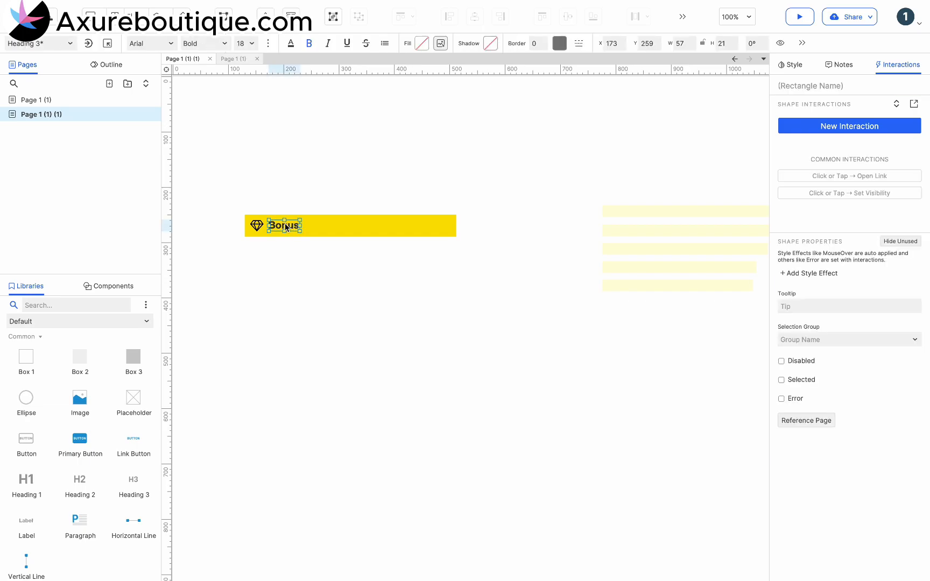
{"action": "left_click", "coordinate": [336, 301]}
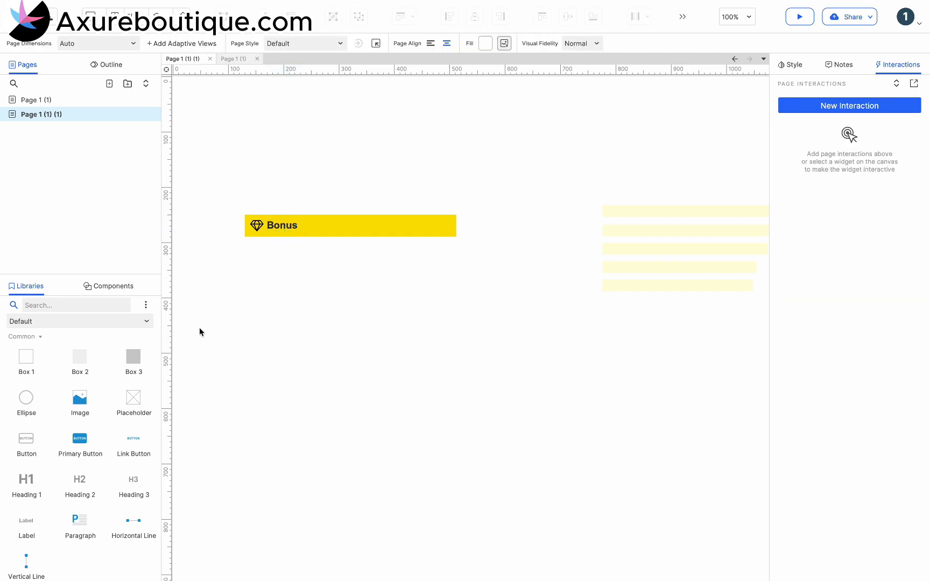
Step: Add a Box 1 directly beneath the yellow header and size it to 382 wide by 40 high
{"action": "left_click_drag", "start_coordinate": [26, 356], "coordinate": [245, 238]}
{"action": "left_click_drag", "start_coordinate": [323, 334], "coordinate": [327, 260]}
{"action": "left_click_drag", "start_coordinate": [415, 249], "coordinate": [456, 249]}
{"action": "left_click", "coordinate": [736, 47]}
{"action": "left_click", "coordinate": [736, 47]}
{"action": "left_click", "coordinate": [736, 47]}
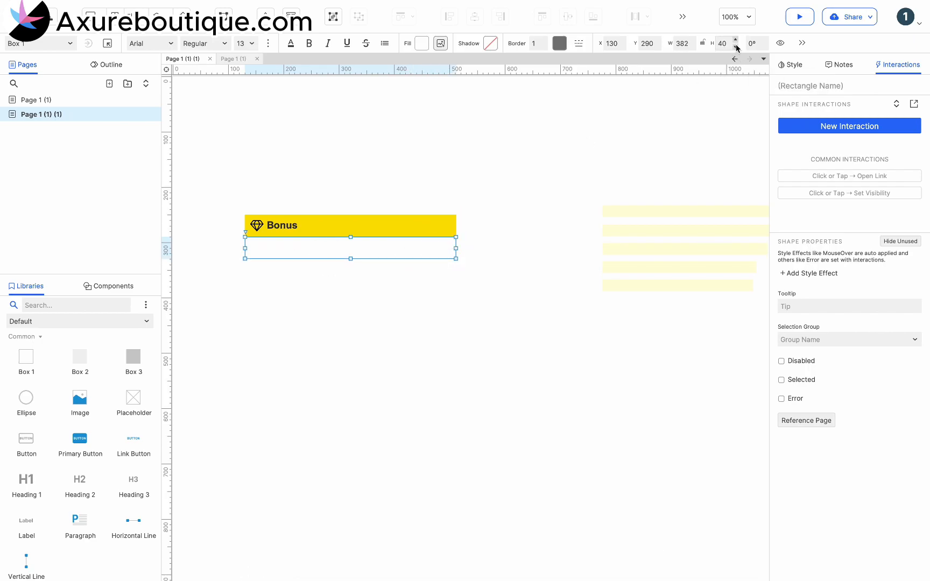
Step: Copy the first prepared announcement, the one about 200 gold coins, into the box under the header
{"action": "double_click", "coordinate": [656, 211]}
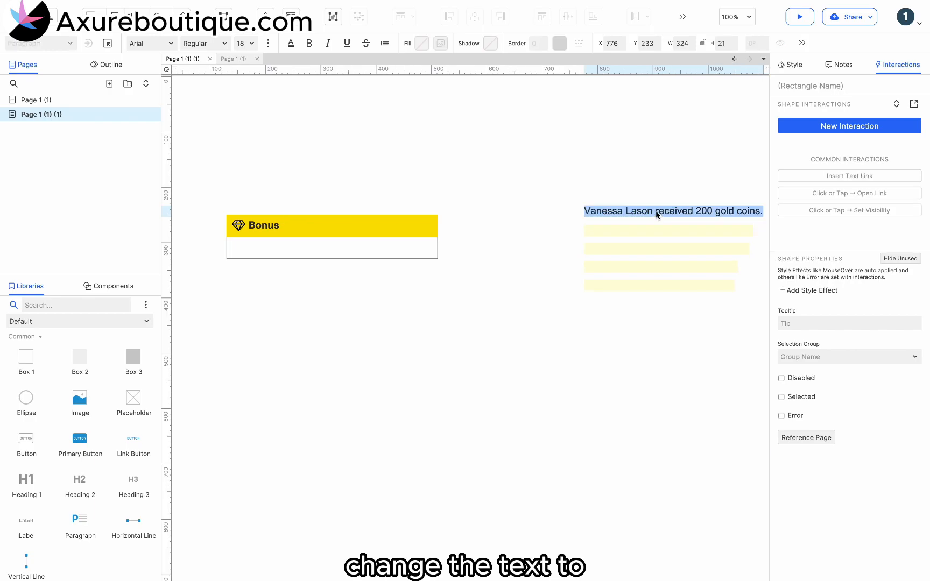
{"action": "double_click", "coordinate": [278, 251]}
{"action": "type", "text": "Vanessa Lason received 200 gold coins."}
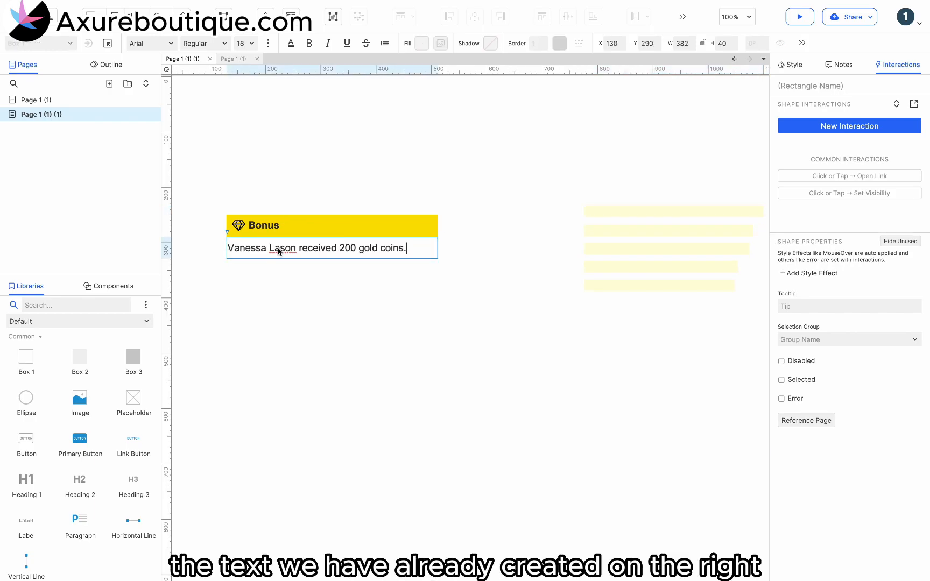
{"action": "left_click", "coordinate": [324, 274]}
Step: Set the announcement box's left padding to 12
{"action": "left_click", "coordinate": [337, 250]}
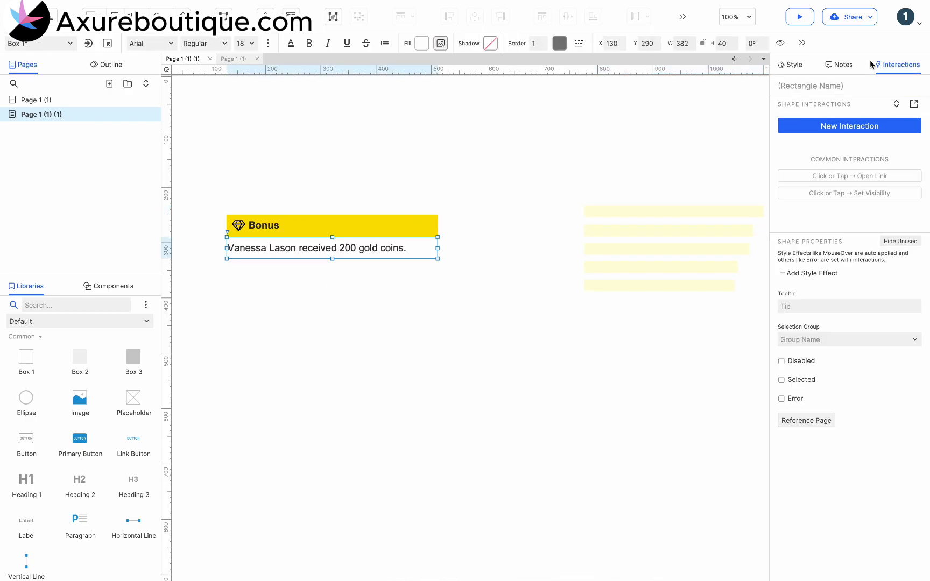
{"action": "left_click", "coordinate": [789, 64]}
{"action": "type", "text": "12"}
{"action": "left_click", "coordinate": [464, 381]}
Step: Duplicate the announcement box downward to make a stack of five adjoining rows
{"action": "left_click", "coordinate": [354, 256]}
{"action": "key", "text": "super+d"}
{"action": "left_click_drag", "start_coordinate": [345, 257], "coordinate": [341, 271]}
{"action": "key", "text": "super+d"}
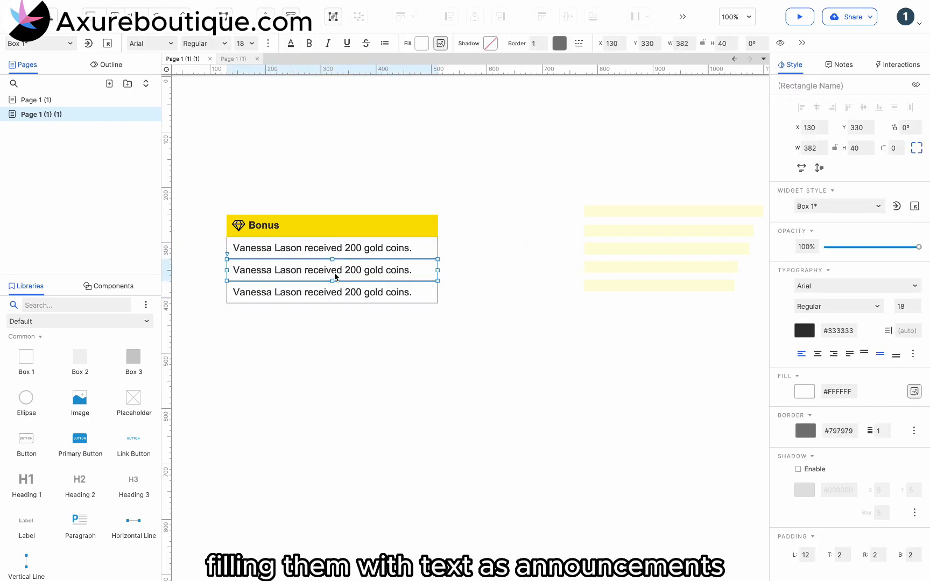
{"action": "key", "text": "super+d"}
{"action": "left_click_drag", "start_coordinate": [334, 297], "coordinate": [329, 314]}
{"action": "key", "text": "super+d"}
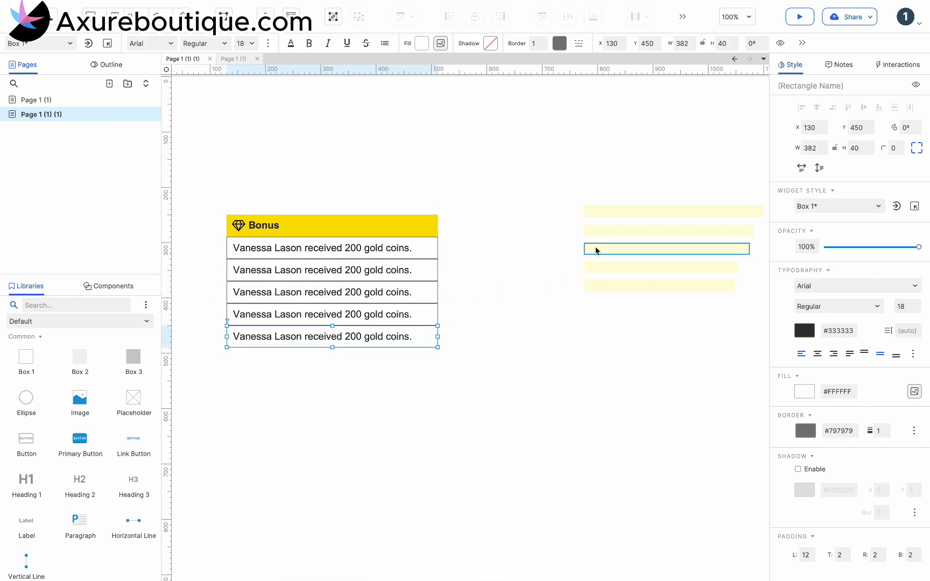
Step: Replace the text of the second and third rows with the second and third prepared announcements
{"action": "double_click", "coordinate": [609, 228]}
{"action": "key", "text": "super+c"}
{"action": "double_click", "coordinate": [283, 270]}
{"action": "key", "text": "super+v"}
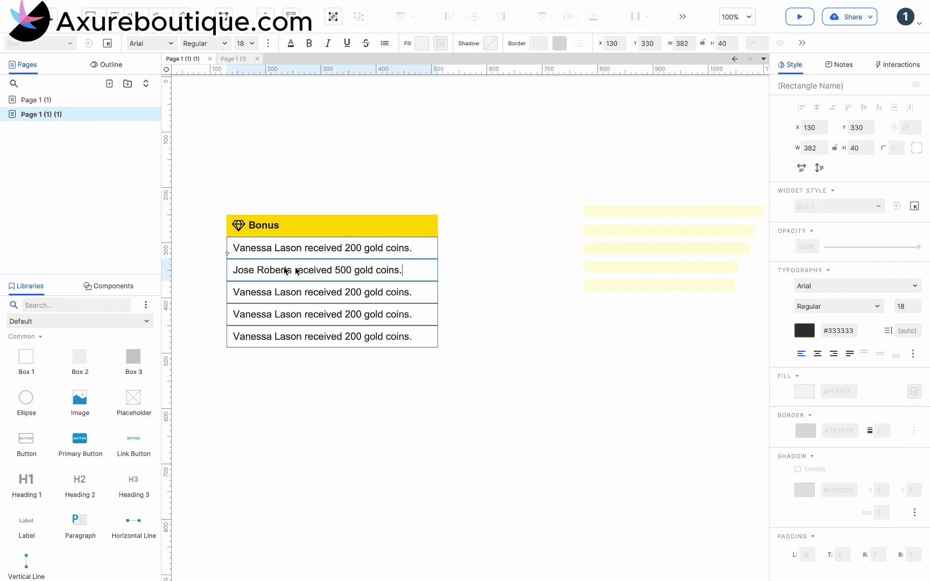
{"action": "double_click", "coordinate": [639, 247]}
{"action": "key", "text": "super+c"}
{"action": "double_click", "coordinate": [285, 293]}
{"action": "key", "text": "super+v"}
Step: Replace the text of the fourth and fifth rows with the last two prepared announcements
{"action": "double_click", "coordinate": [606, 267]}
{"action": "left_click", "coordinate": [318, 314]}
{"action": "double_click", "coordinate": [318, 314]}
{"action": "key", "text": "super+v"}
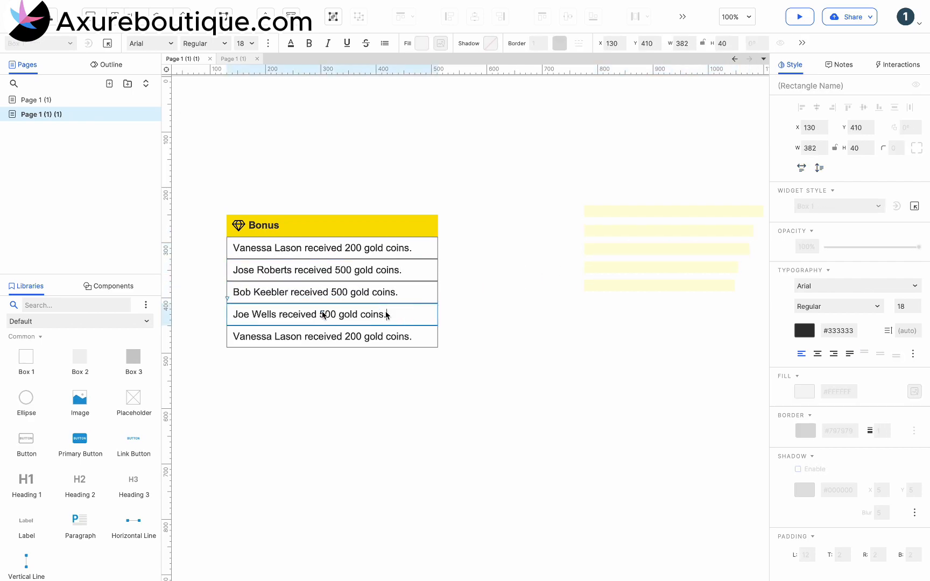
{"action": "double_click", "coordinate": [646, 284]}
{"action": "key", "text": "super+c"}
{"action": "left_click", "coordinate": [324, 335]}
{"action": "double_click", "coordinate": [325, 334]}
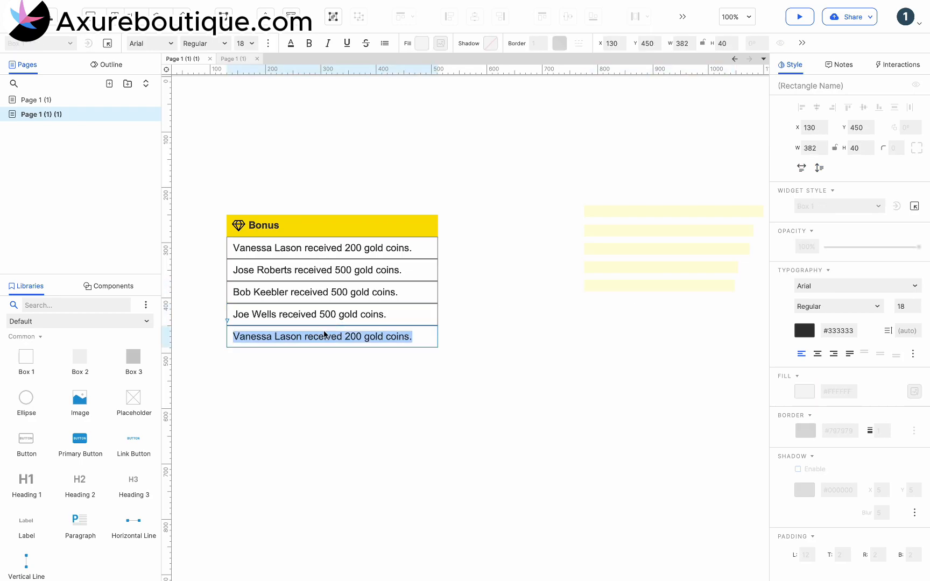
{"action": "key", "text": "super+v"}
Step: Set the border colour of all five announcement rows to light grey #D7D7D7
{"action": "left_click", "coordinate": [441, 376]}
{"action": "left_click_drag", "start_coordinate": [467, 388], "coordinate": [238, 248]}
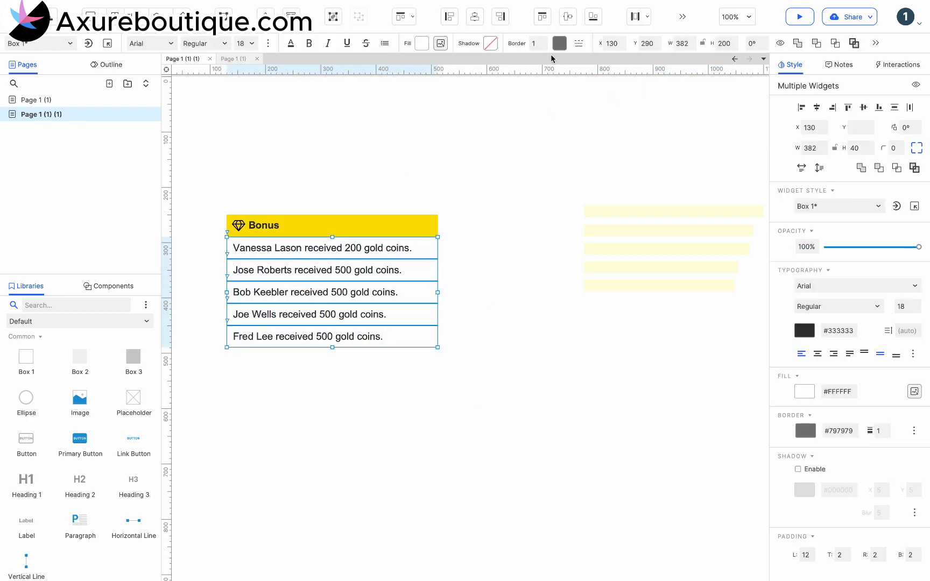
{"action": "left_click", "coordinate": [559, 46]}
{"action": "left_click", "coordinate": [646, 130]}
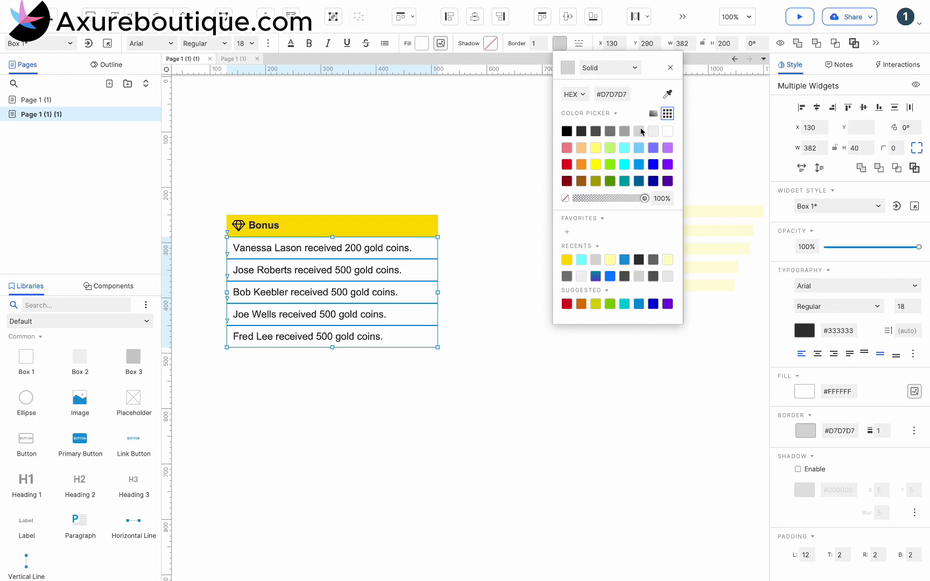
Step: Convert the five selected announcement rows into a dynamic panel
{"action": "right_click", "coordinate": [391, 266]}
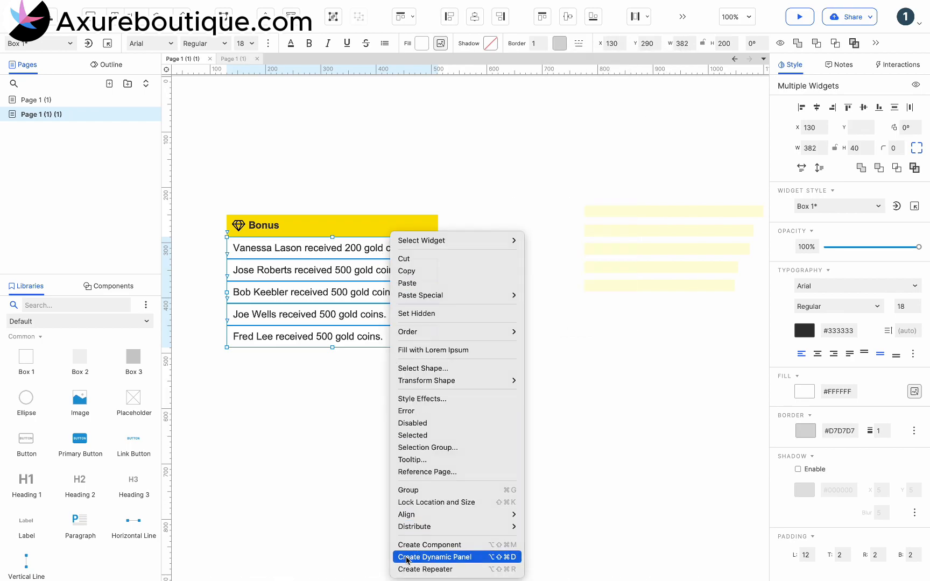
{"action": "left_click", "coordinate": [435, 557]}
{"action": "left_click", "coordinate": [366, 408]}
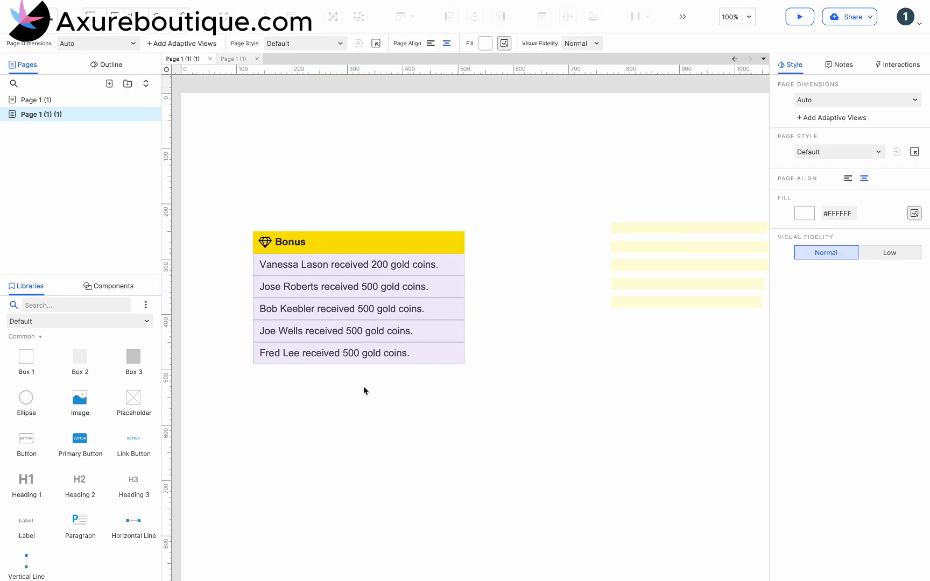
Step: Enter the dynamic panel's State 1, group the five announcement rows and name the group A
{"action": "left_click", "coordinate": [380, 295]}
{"action": "double_click", "coordinate": [380, 294]}
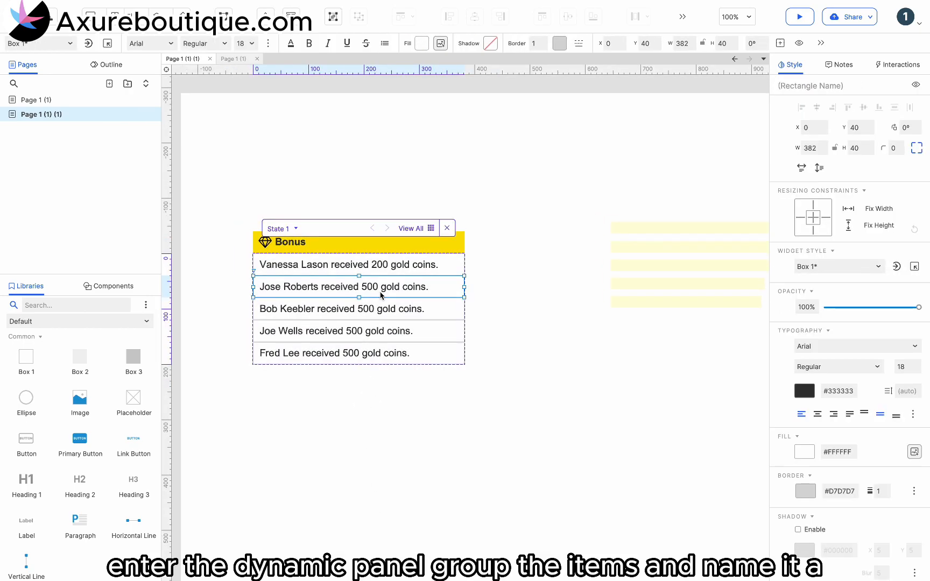
{"action": "left_click_drag", "start_coordinate": [475, 263], "coordinate": [212, 413]}
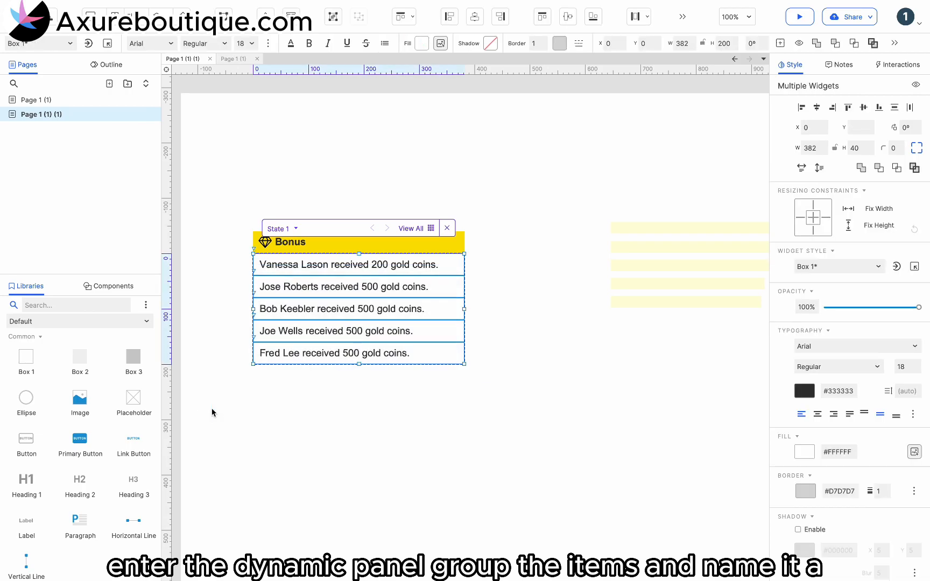
{"action": "left_click", "coordinate": [804, 85]}
{"action": "left_click", "coordinate": [519, 298]}
Step: Duplicate group A directly below itself, name the copy B and leave the dynamic panel
{"action": "left_click", "coordinate": [440, 283]}
{"action": "left_click_drag", "start_coordinate": [372, 266], "coordinate": [371, 377]}
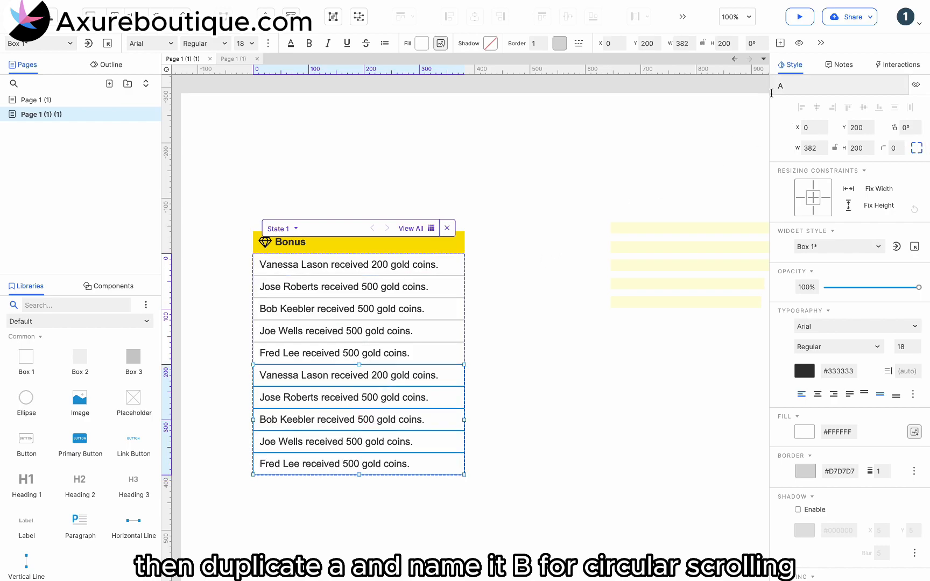
{"action": "left_click", "coordinate": [608, 209]}
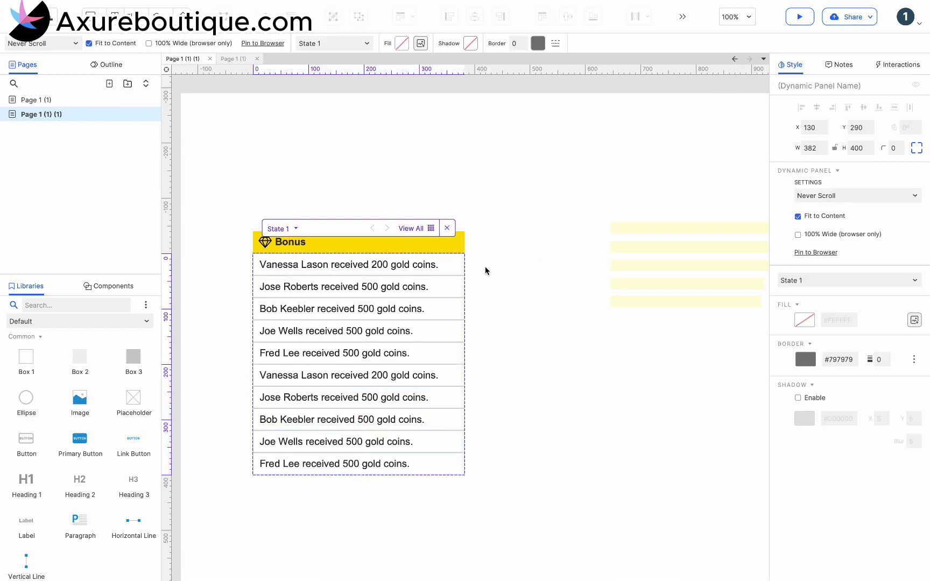
{"action": "left_click", "coordinate": [484, 271]}
Step: Set the height of the dynamic panel to 200
{"action": "left_click", "coordinate": [429, 311]}
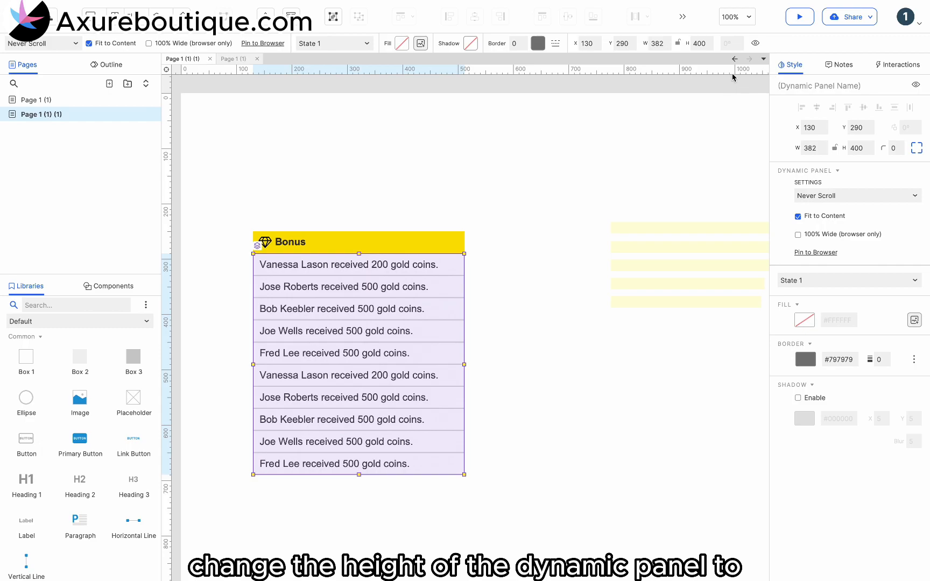
{"action": "double_click", "coordinate": [702, 43]}
{"action": "type", "text": "200"}
{"action": "left_click", "coordinate": [545, 323]}
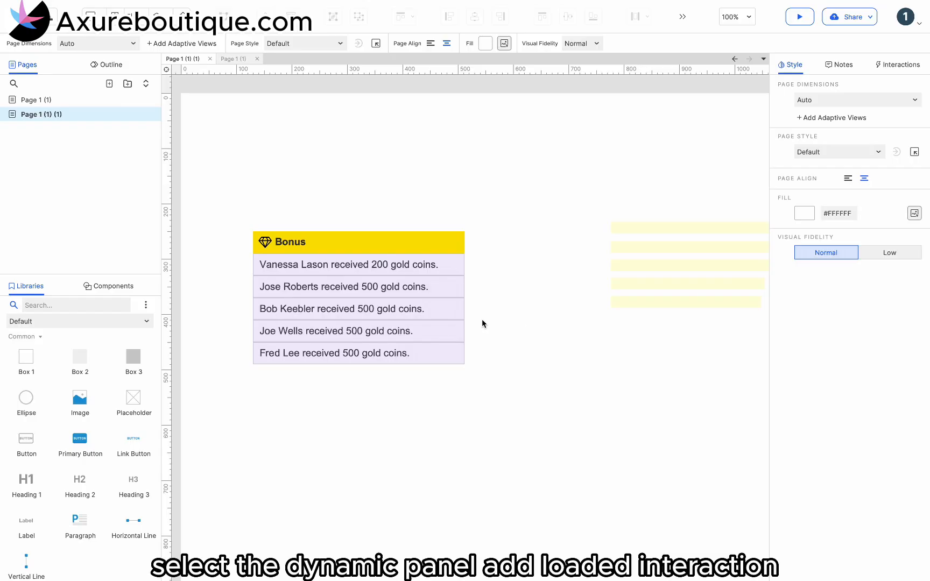
Step: Add a Loaded interaction to the dynamic panel with a Move action targeting group A
{"action": "left_click", "coordinate": [434, 324]}
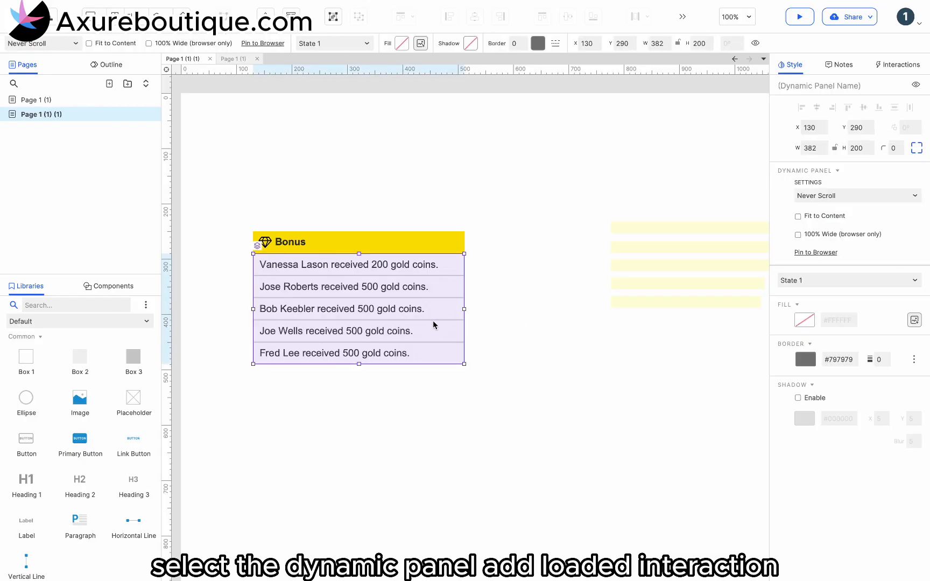
{"action": "left_click", "coordinate": [899, 64]}
{"action": "left_click", "coordinate": [836, 130]}
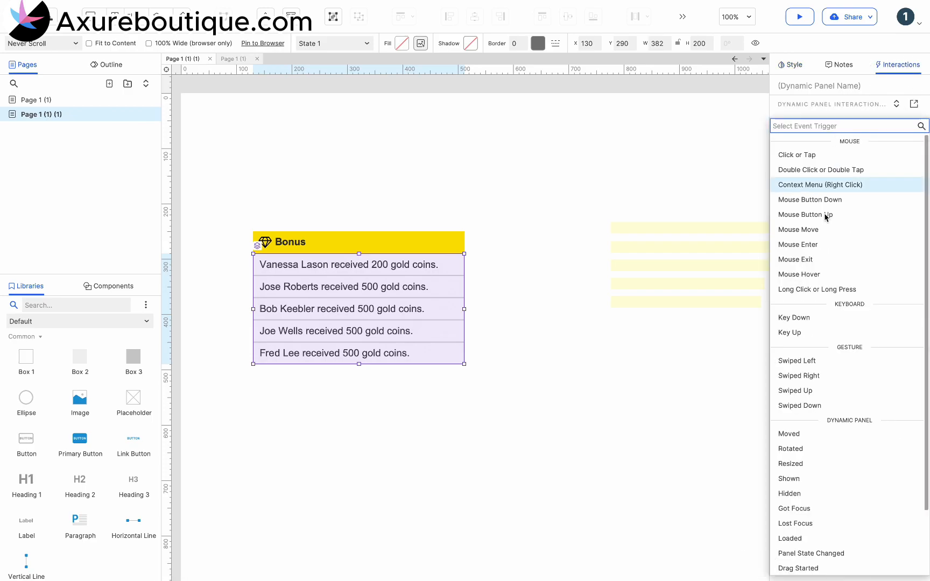
{"action": "left_click", "coordinate": [801, 538]}
{"action": "left_click", "coordinate": [807, 360]}
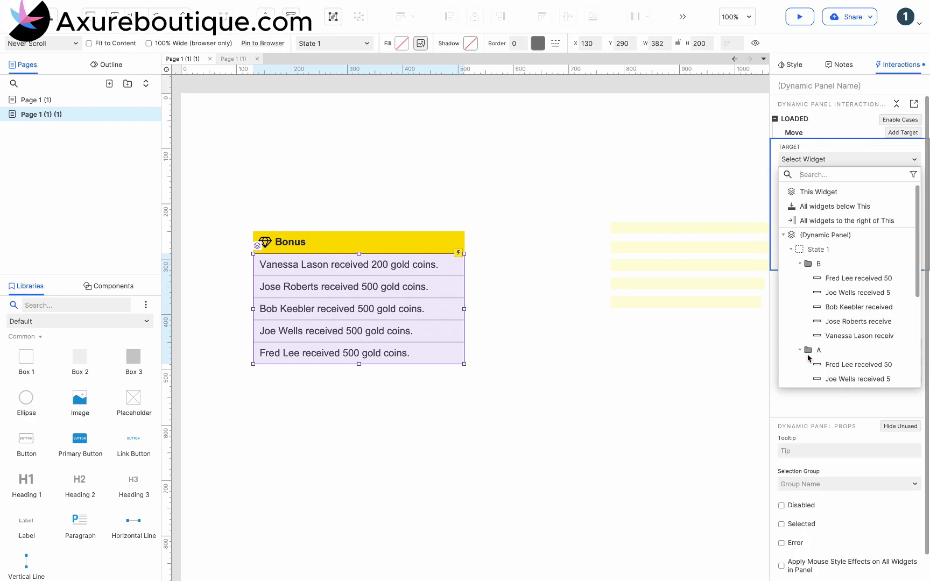
{"action": "left_click", "coordinate": [809, 353]}
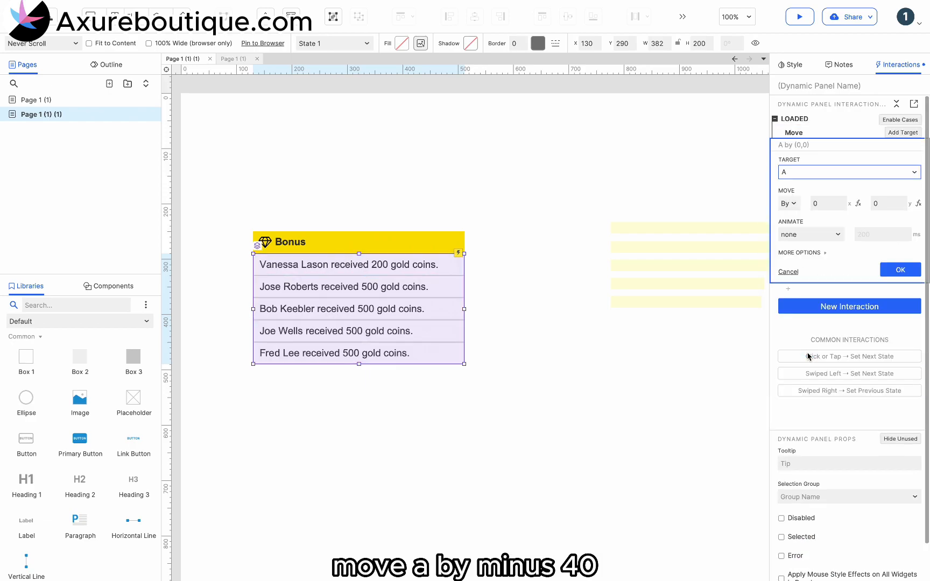
Step: Set group A to move by an empty x and -40 y with a linear 200 ms animation
{"action": "left_click", "coordinate": [827, 202]}
{"action": "key", "text": "BackSpace"}
{"action": "left_click", "coordinate": [898, 198]}
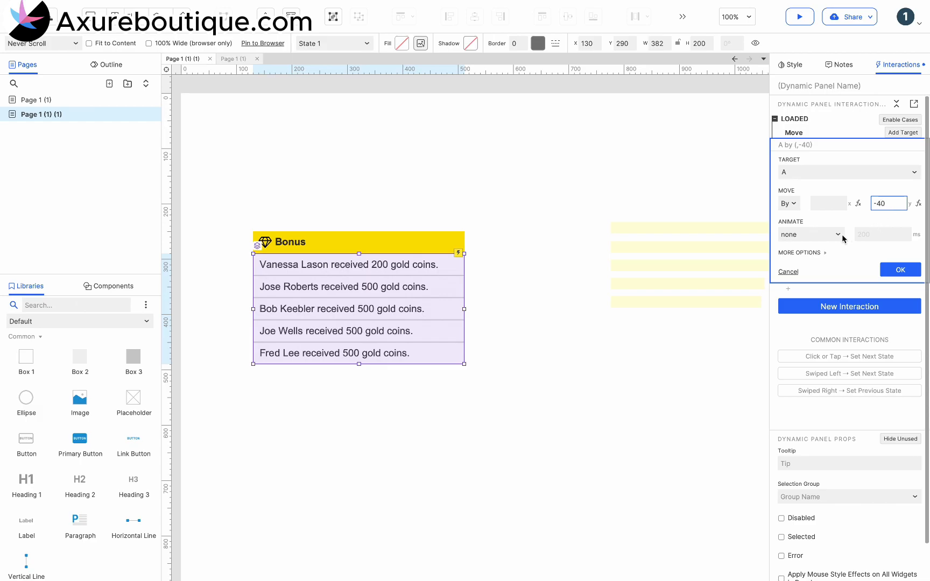
{"action": "left_click", "coordinate": [839, 235]}
{"action": "left_click", "coordinate": [797, 274]}
{"action": "left_click", "coordinate": [900, 270]}
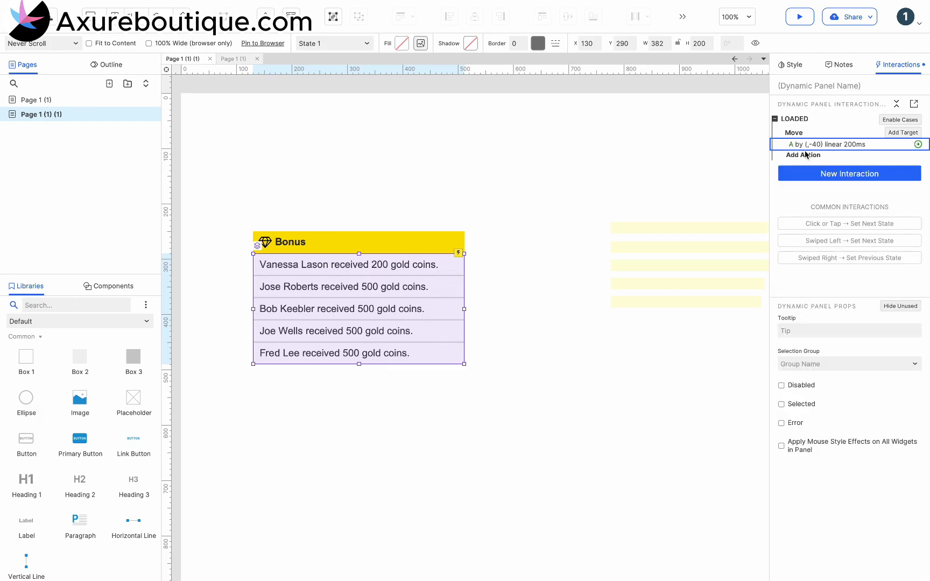
Step: Duplicate the Move action in the Loaded event and retarget the copy to group B
{"action": "left_click", "coordinate": [808, 134]}
{"action": "key", "text": "super+c"}
{"action": "key", "text": "super+v"}
{"action": "left_click", "coordinate": [792, 170]}
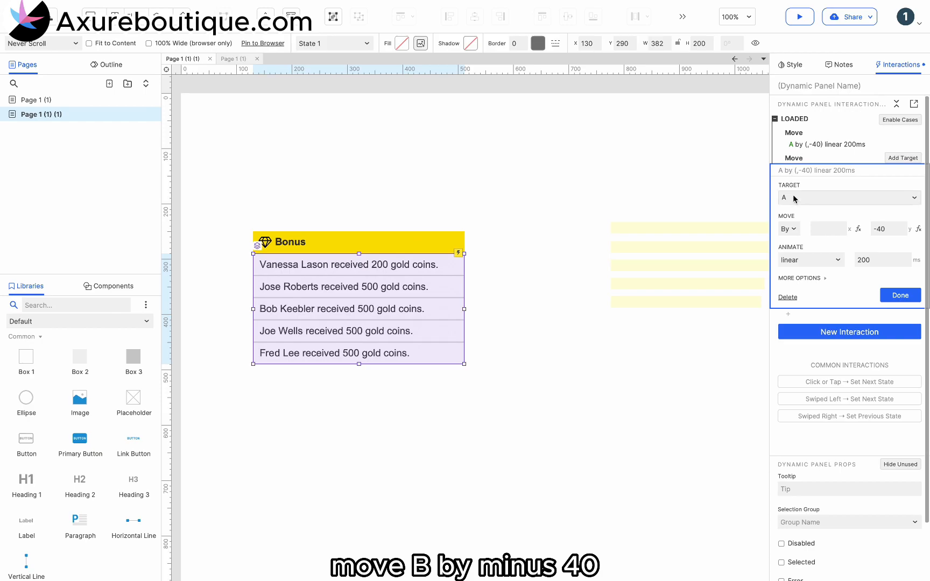
{"action": "left_click", "coordinate": [797, 209]}
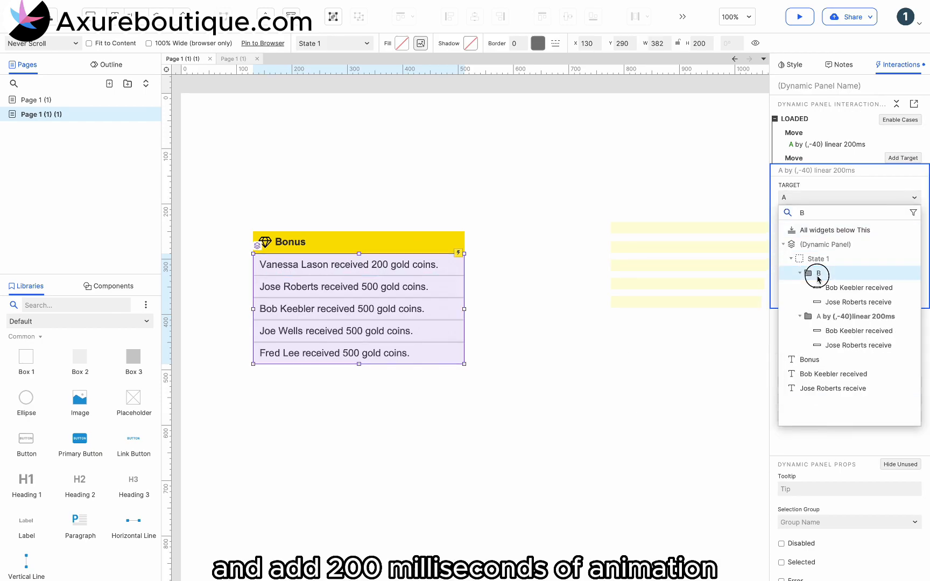
{"action": "left_click", "coordinate": [811, 271]}
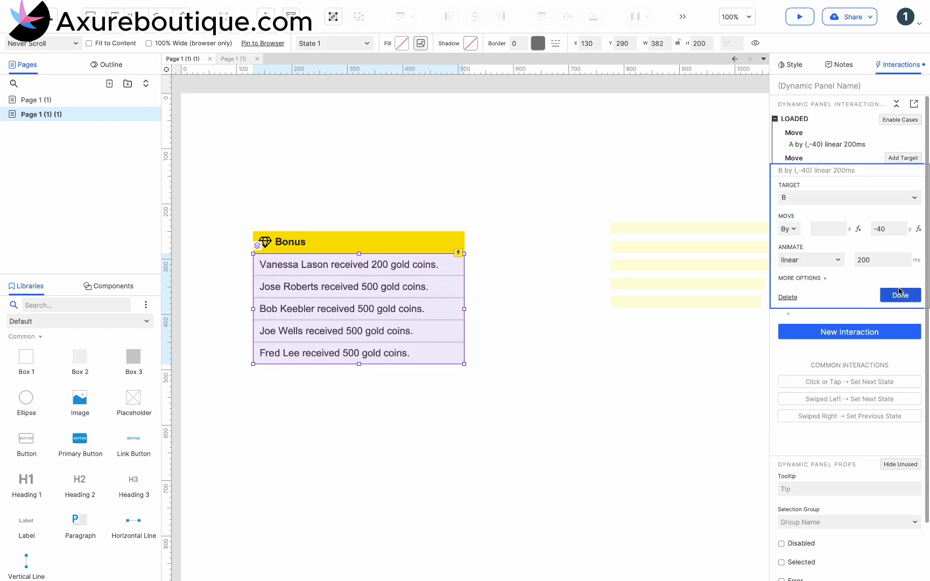
{"action": "left_click", "coordinate": [899, 294]}
Step: Add a 1000 ms Wait action to the Loaded event and place it before both Move actions
{"action": "left_click", "coordinate": [788, 180]}
{"action": "scroll", "coordinate": [797, 272], "scroll_direction": "down", "scroll_amount": 5}
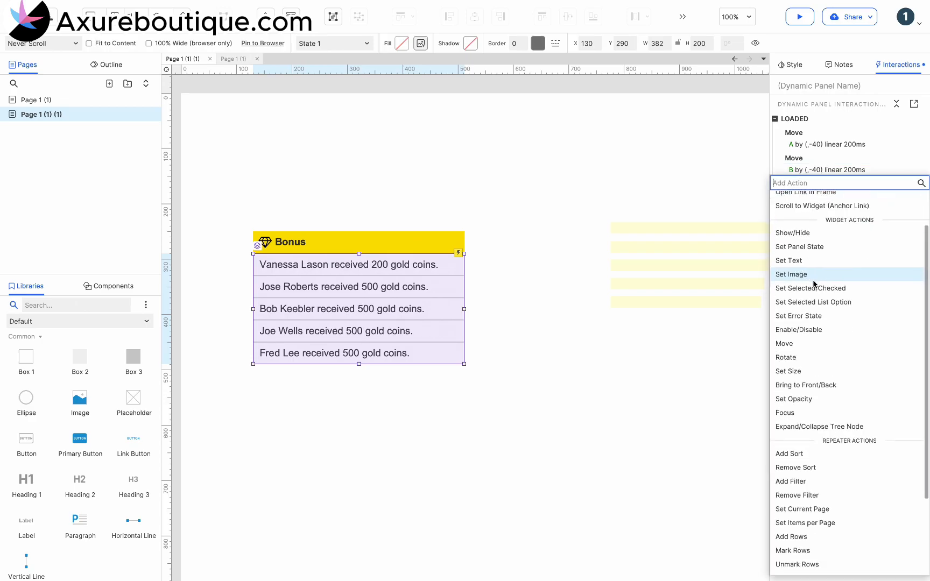
{"action": "left_click", "coordinate": [784, 541]}
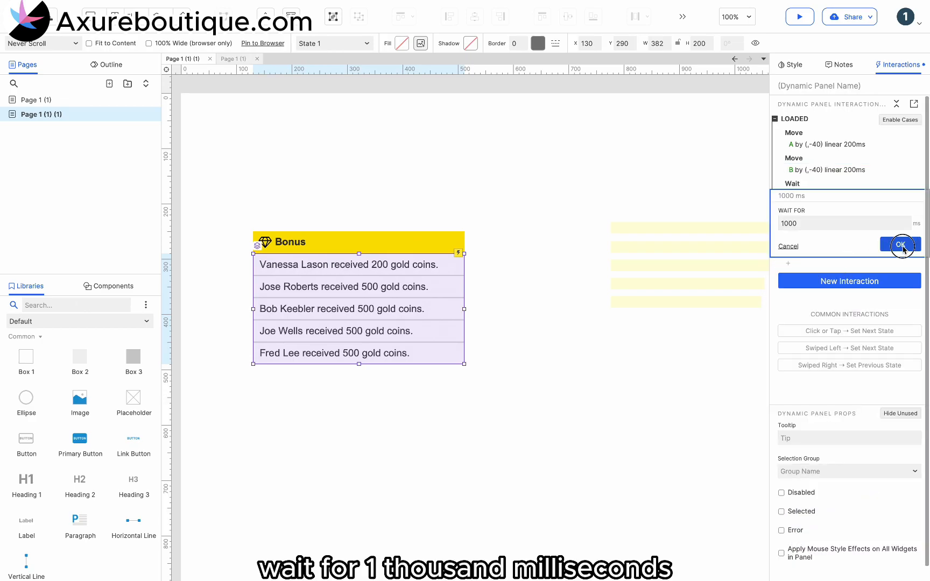
{"action": "left_click", "coordinate": [904, 247]}
{"action": "left_click_drag", "start_coordinate": [795, 187], "coordinate": [789, 129]}
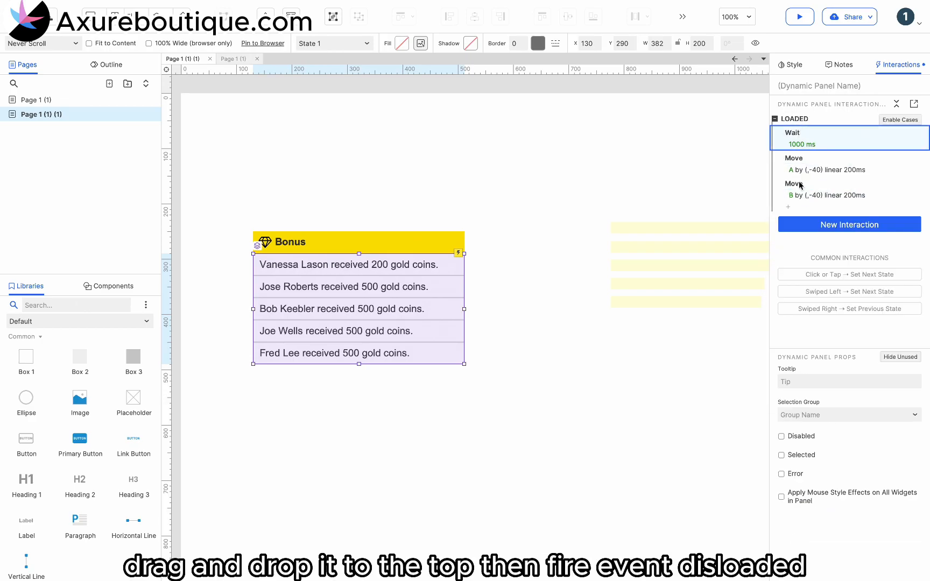
Step: Add a Fire Event action after the Move actions that fires Loaded on this widget
{"action": "left_click", "coordinate": [788, 207]}
{"action": "scroll", "coordinate": [837, 323], "scroll_direction": "down", "scroll_amount": 3}
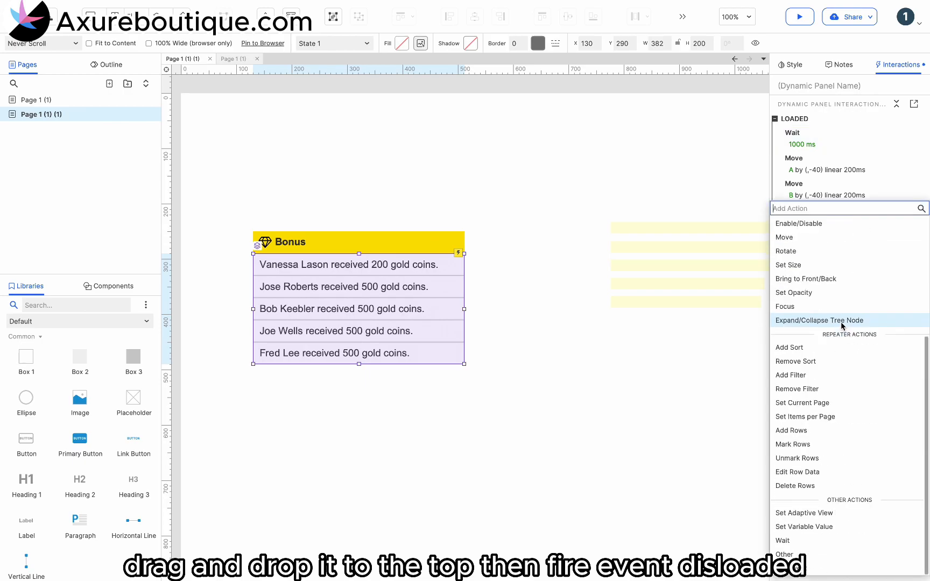
{"action": "left_click", "coordinate": [830, 566]}
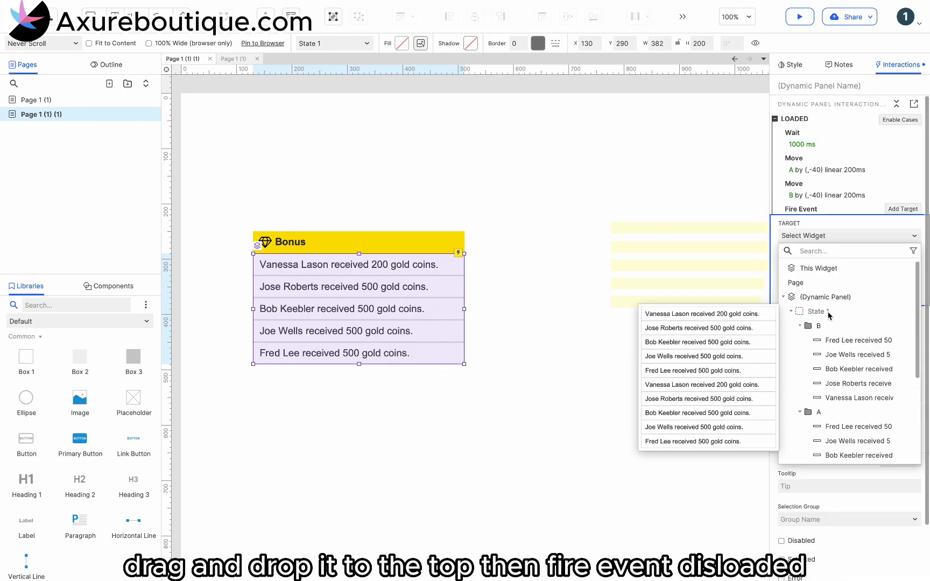
{"action": "left_click", "coordinate": [832, 269]}
{"action": "scroll", "coordinate": [840, 338], "scroll_direction": "down", "scroll_amount": 2}
{"action": "scroll", "coordinate": [839, 338], "scroll_direction": "down", "scroll_amount": 2}
{"action": "left_click", "coordinate": [805, 520]}
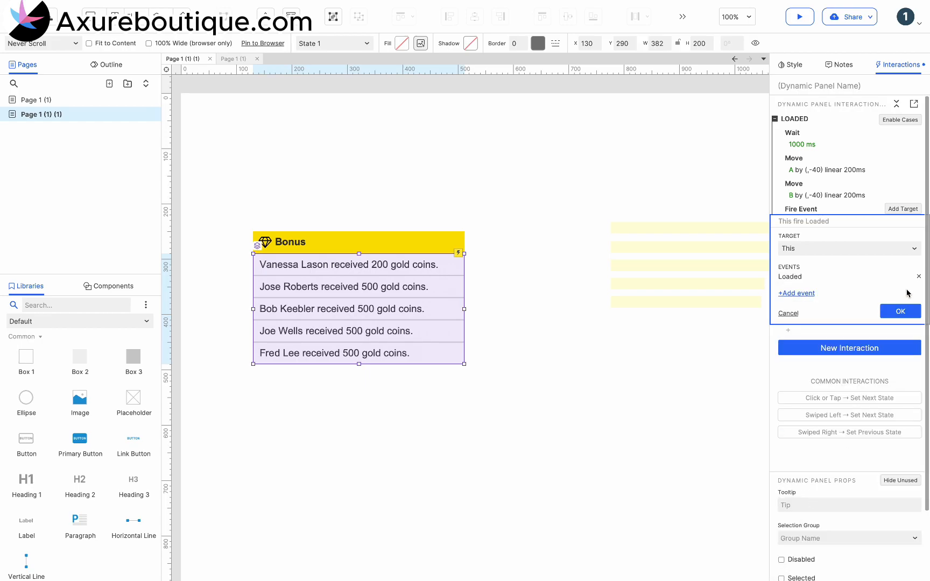
{"action": "left_click", "coordinate": [907, 312]}
Step: Enter the dynamic panel, add a Moved interaction to group A and start a condition for its first case
{"action": "double_click", "coordinate": [434, 281]}
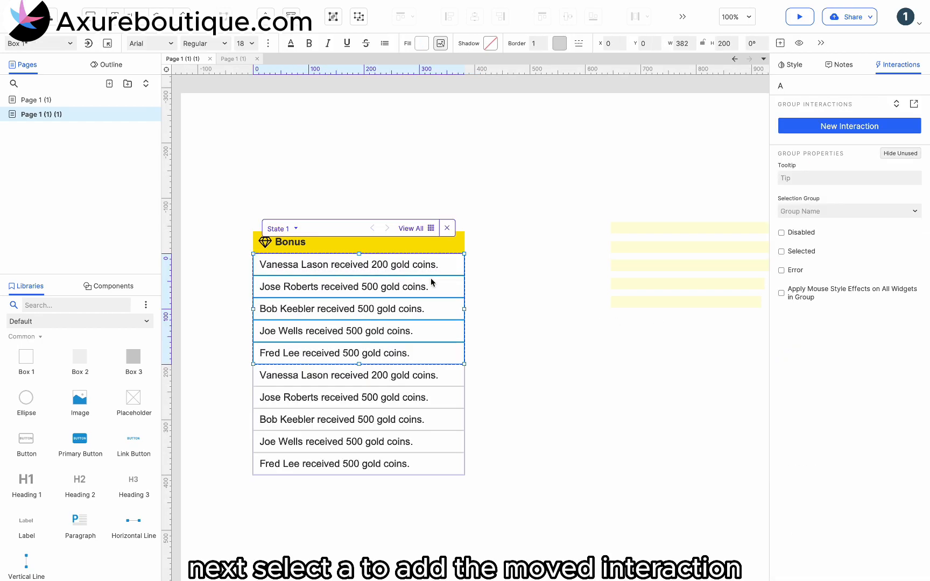
{"action": "left_click", "coordinate": [861, 126]}
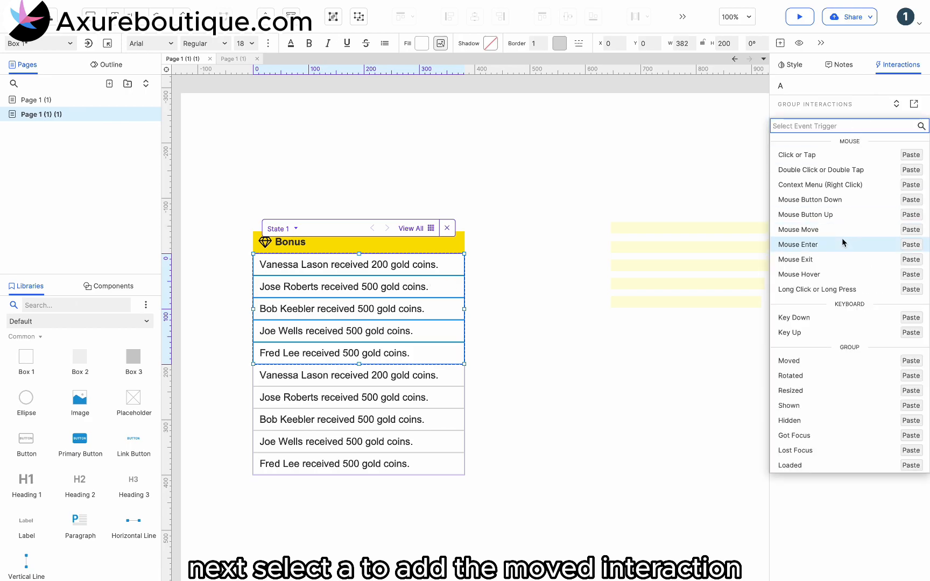
{"action": "left_click", "coordinate": [810, 362]}
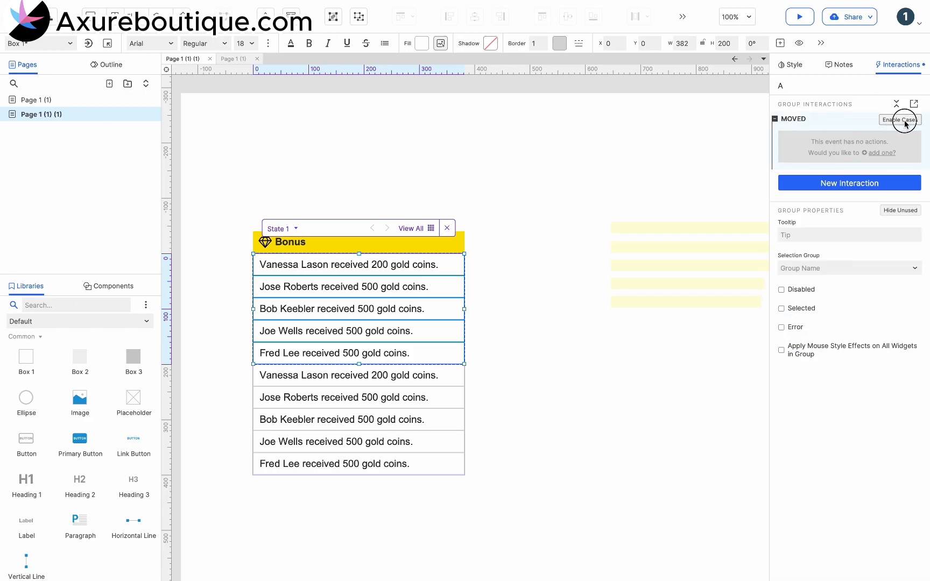
{"action": "left_click", "coordinate": [905, 120]}
{"action": "left_click", "coordinate": [899, 133]}
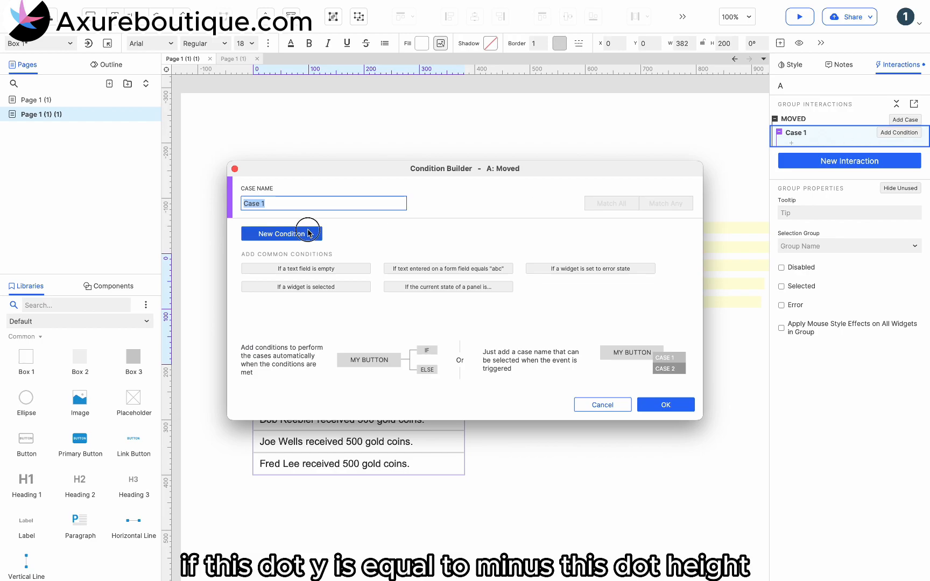
Step: Add a text value condition with [[This.y]] as its first value
{"action": "left_click", "coordinate": [269, 235]}
{"action": "left_click", "coordinate": [300, 232]}
{"action": "left_click", "coordinate": [274, 248]}
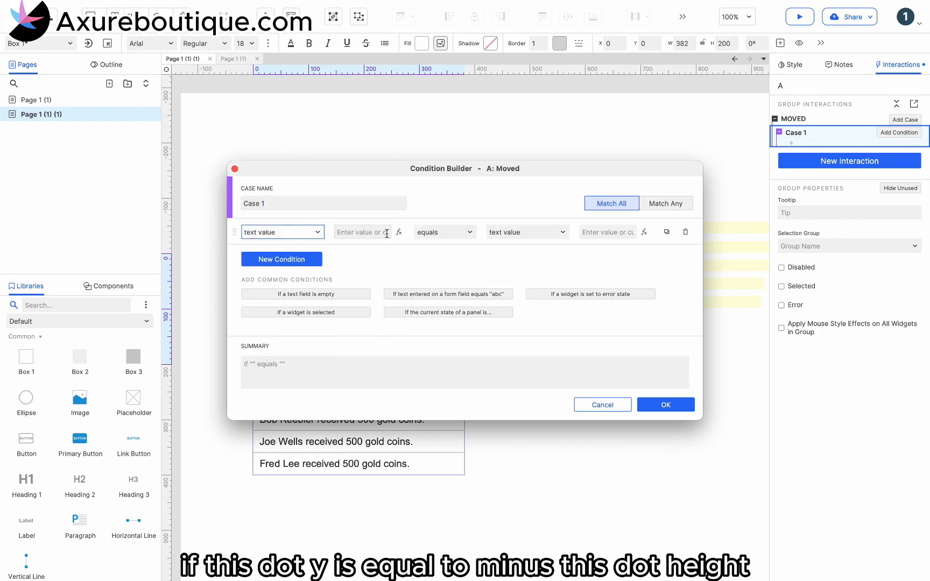
{"action": "left_click", "coordinate": [398, 232]}
{"action": "left_click", "coordinate": [342, 220]}
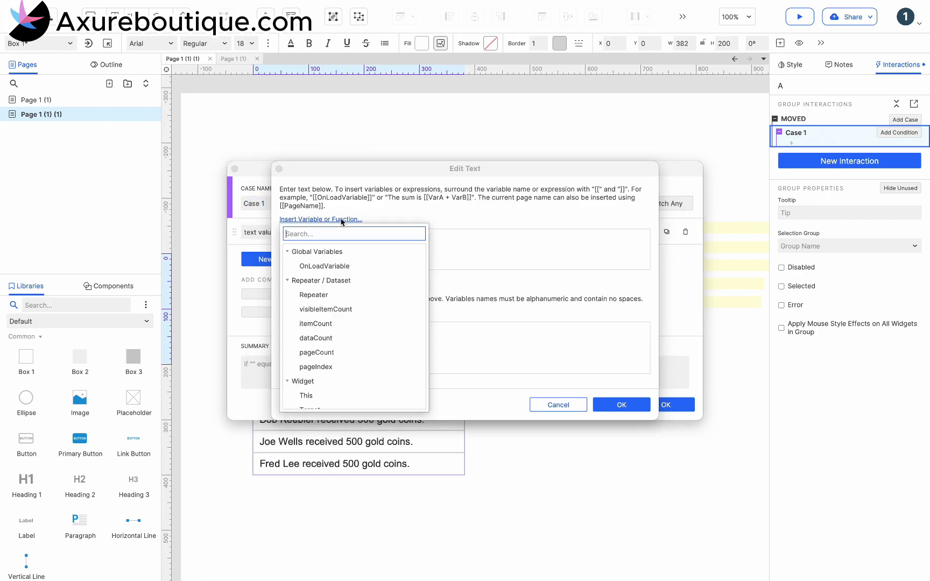
{"action": "scroll", "coordinate": [323, 317], "scroll_direction": "down", "scroll_amount": 2}
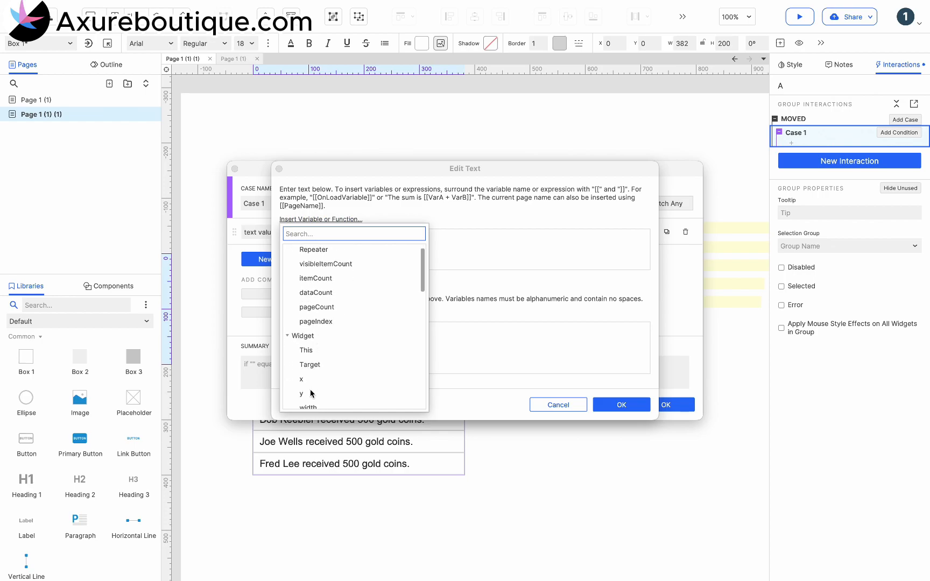
{"action": "left_click", "coordinate": [311, 394]}
{"action": "left_click", "coordinate": [613, 404]}
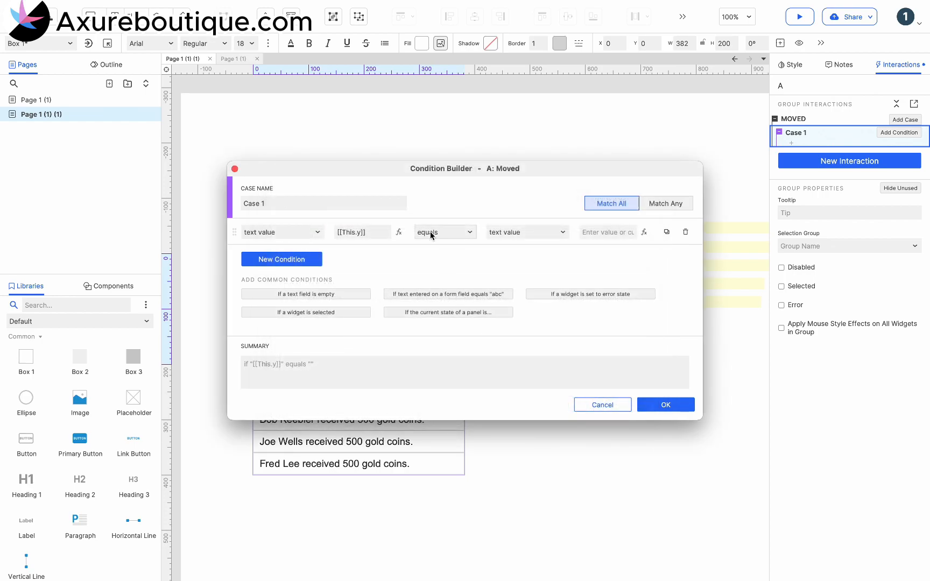
Step: Set the condition's comparison value to [[-This.height]], keep the equals operator, and confirm the condition
{"action": "left_click", "coordinate": [620, 232]}
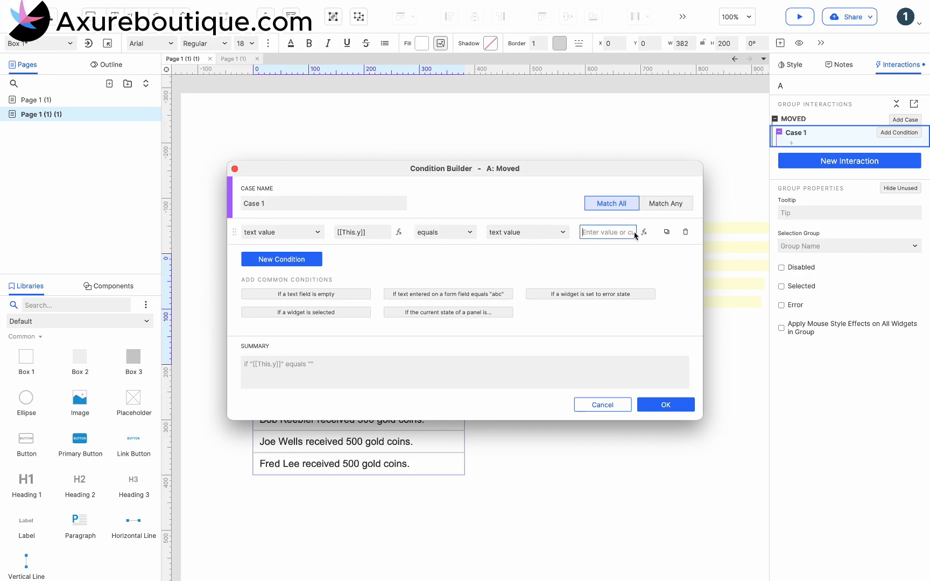
{"action": "left_click", "coordinate": [644, 232]}
{"action": "left_click", "coordinate": [361, 219]}
{"action": "type", "text": "hei"}
{"action": "left_click", "coordinate": [310, 266]}
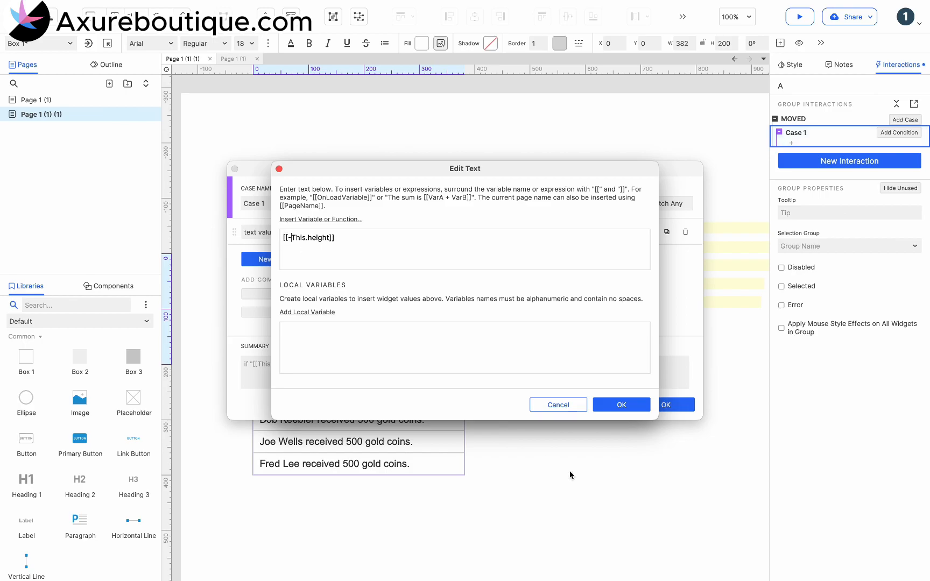
{"action": "left_click", "coordinate": [621, 405]}
{"action": "left_click", "coordinate": [665, 405]}
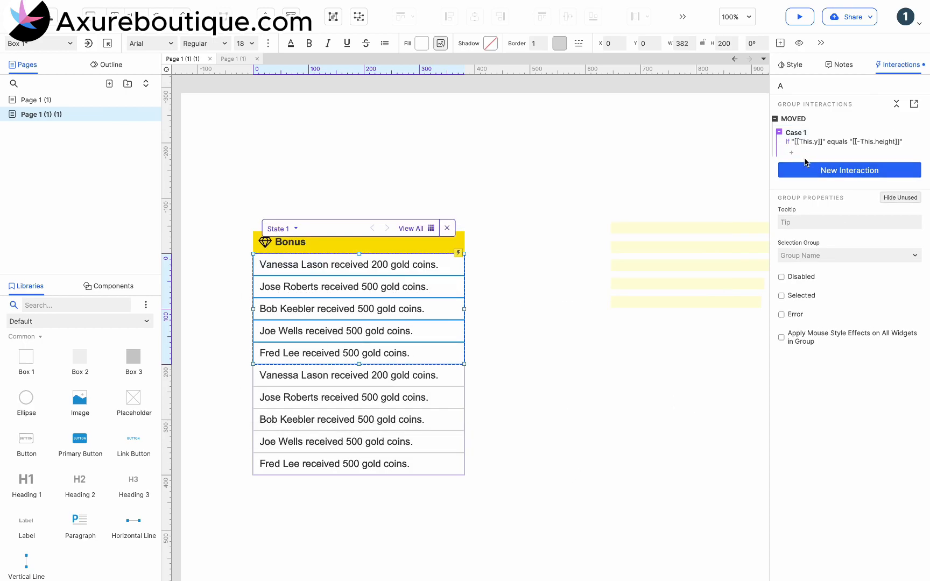
Step: Add a Move action to Case 1 targeting this widget, set to move To with an empty x
{"action": "left_click", "coordinate": [792, 153]}
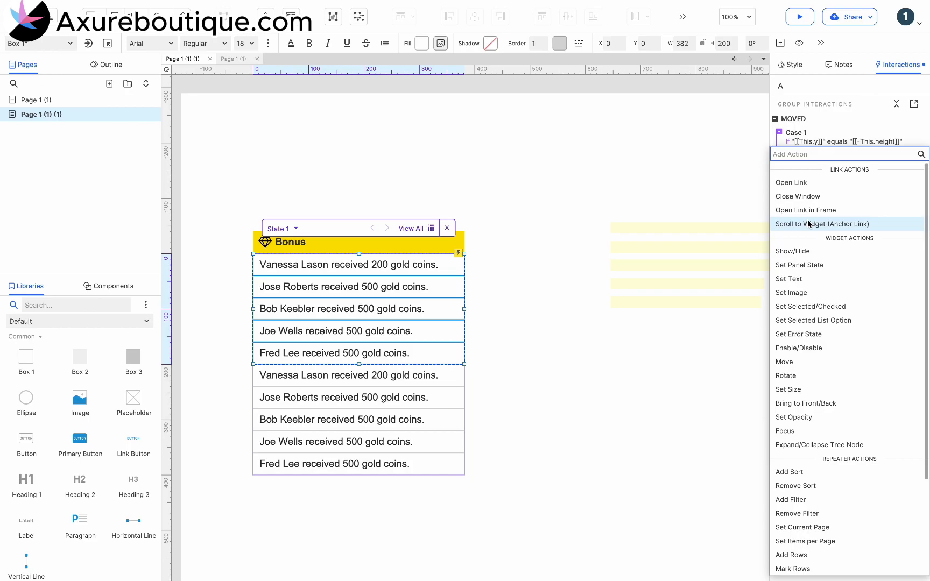
{"action": "left_click", "coordinate": [801, 362]}
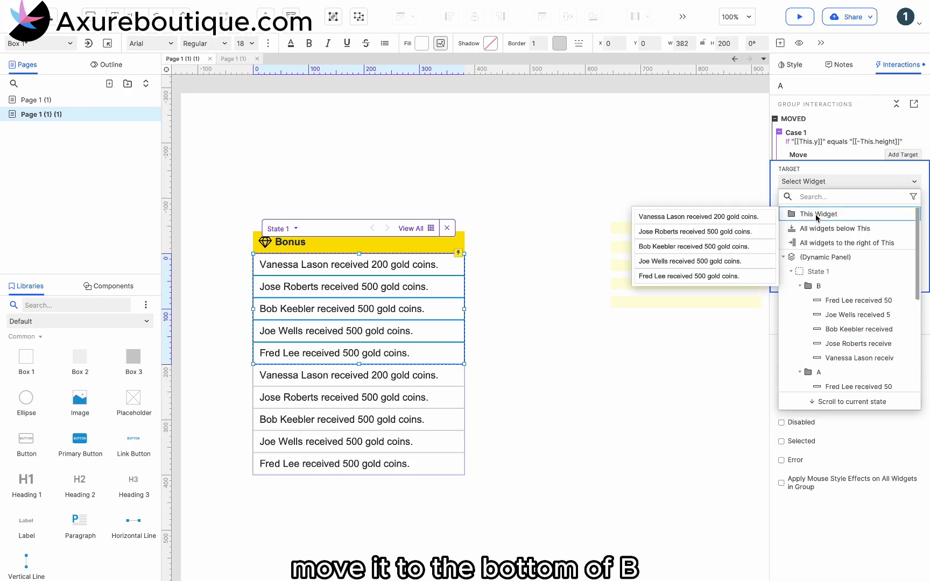
{"action": "left_click", "coordinate": [817, 215]}
{"action": "left_click", "coordinate": [813, 225]}
{"action": "left_click", "coordinate": [804, 240]}
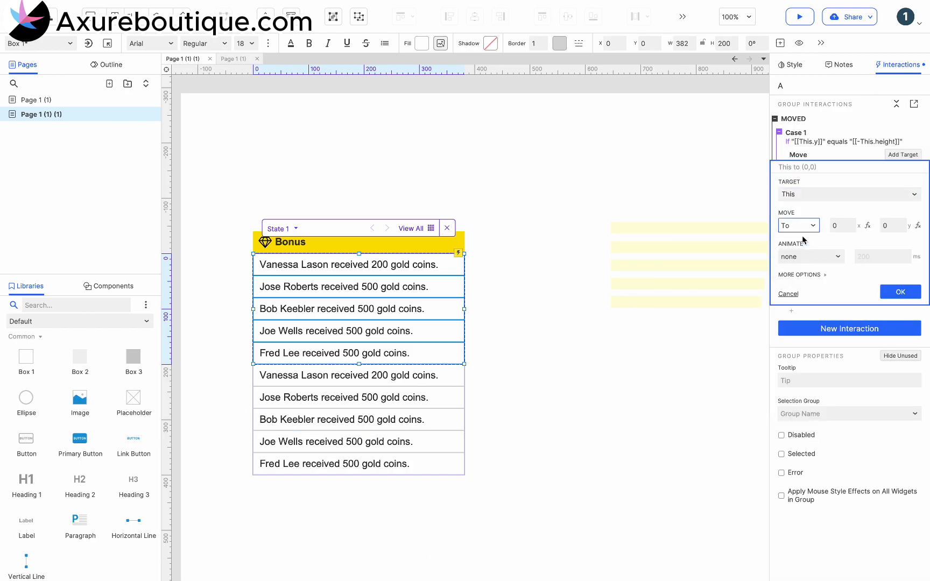
{"action": "left_click", "coordinate": [835, 227]}
{"action": "left_click", "coordinate": [898, 227]}
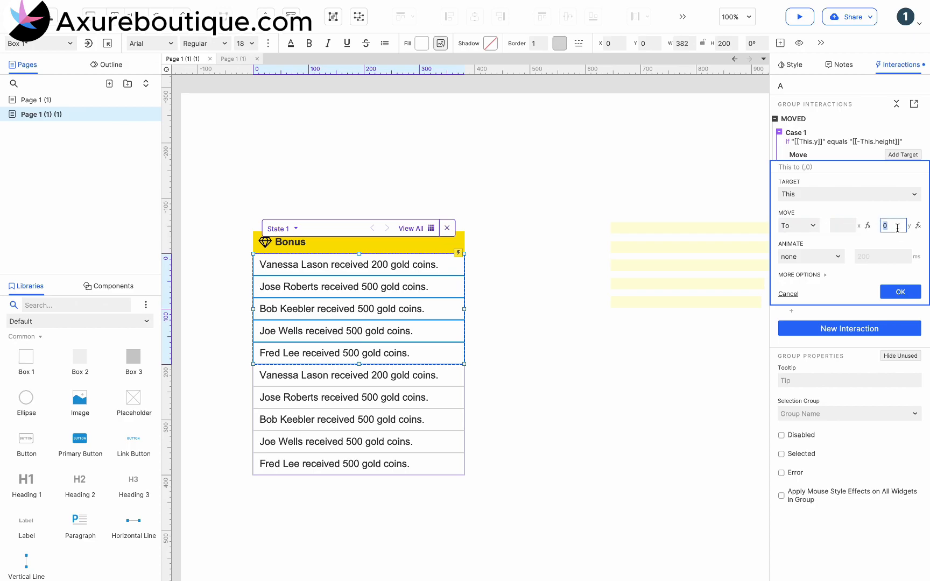
Step: Insert [[This.bottom]] as the Move action's y expression and add local variable LVAR1 referencing widget B
{"action": "left_click", "coordinate": [918, 226]}
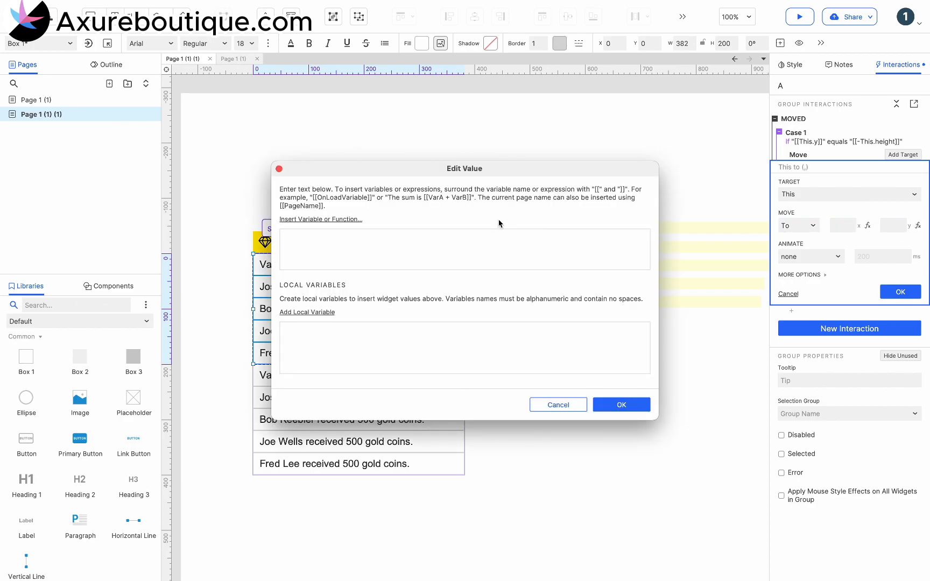
{"action": "left_click", "coordinate": [359, 219]}
{"action": "type", "text": "bo"}
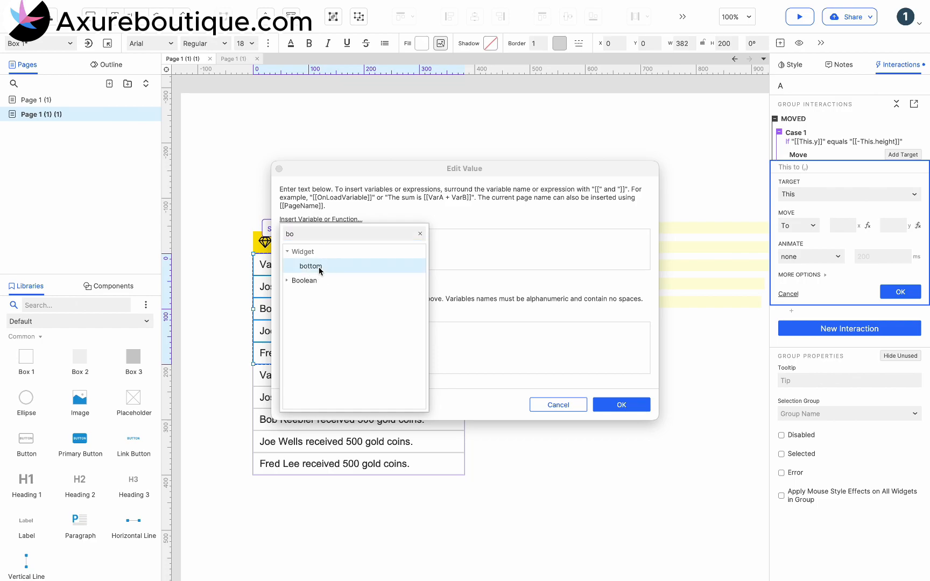
{"action": "left_click", "coordinate": [318, 266]}
{"action": "left_click", "coordinate": [312, 315]}
{"action": "left_click", "coordinate": [453, 334]}
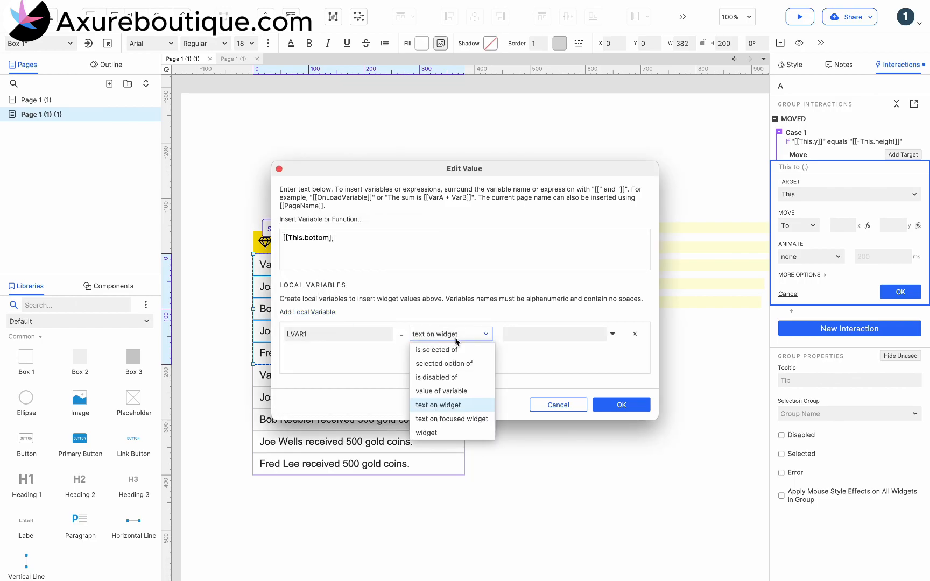
{"action": "left_click", "coordinate": [439, 436]}
{"action": "left_click", "coordinate": [523, 332]}
{"action": "scroll", "coordinate": [538, 387], "scroll_direction": "down", "scroll_amount": 1}
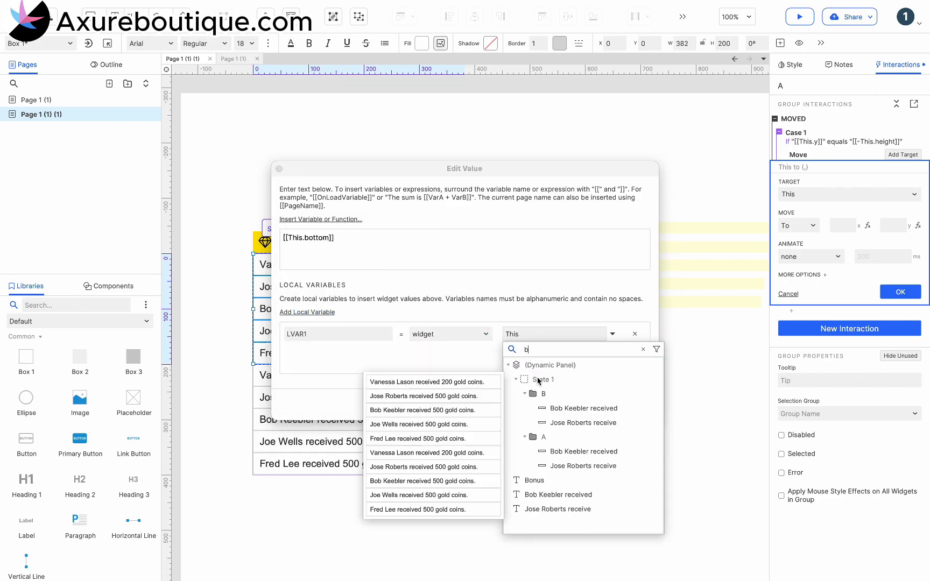
{"action": "left_click", "coordinate": [544, 408]}
Step: Change the y expression to [[LVAR1.bottom]] and confirm group A's Move action
{"action": "double_click", "coordinate": [311, 332]}
{"action": "key", "text": "ctrl+c"}
{"action": "left_click", "coordinate": [294, 235]}
{"action": "left_click", "coordinate": [301, 238]}
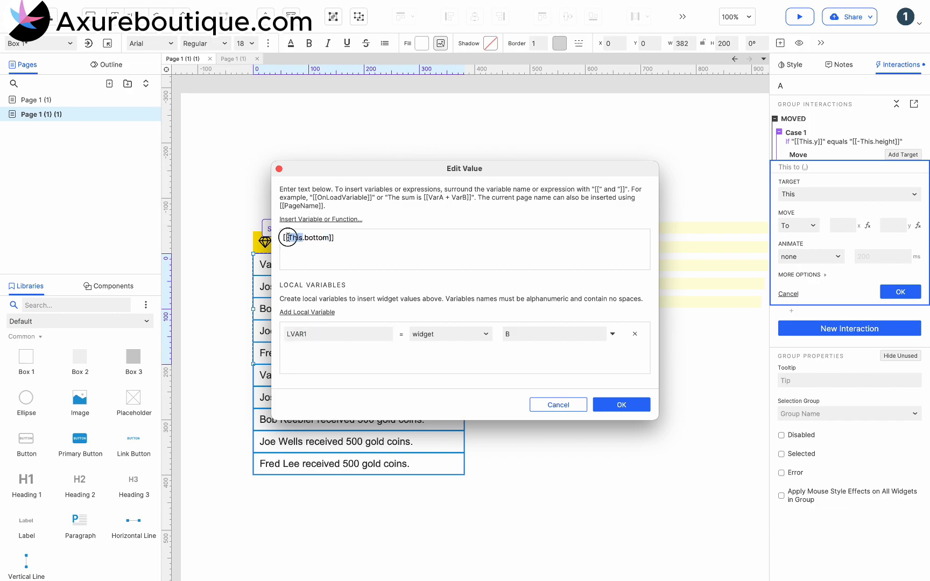
{"action": "key", "text": "ctrl+v"}
{"action": "left_click", "coordinate": [608, 404]}
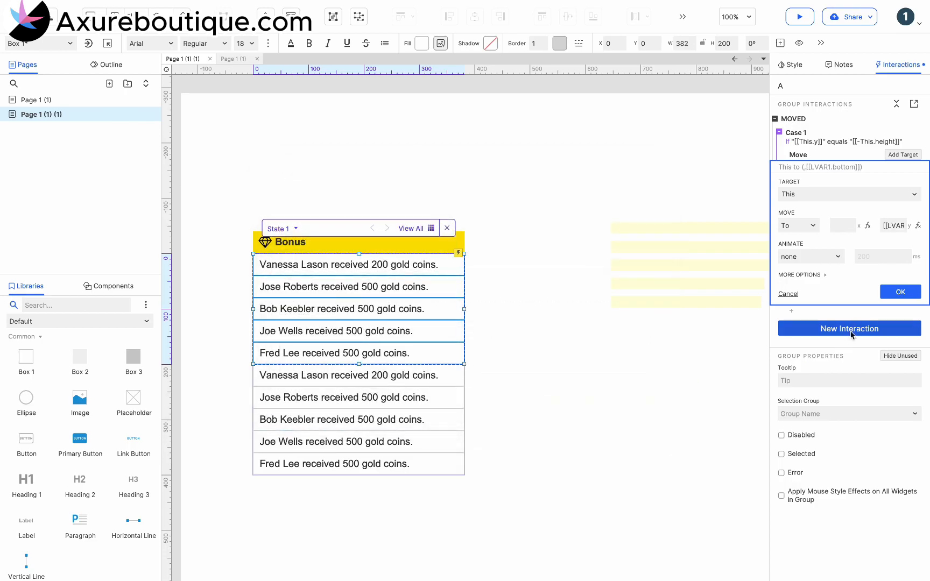
{"action": "left_click", "coordinate": [899, 295]}
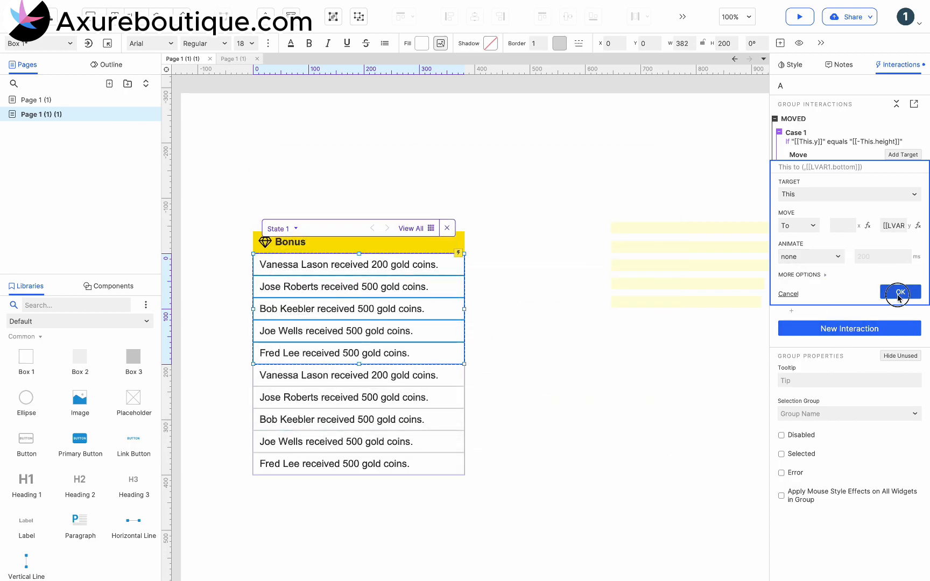
Step: Copy the conditional case from group A's Moved interaction to group B
{"action": "left_click", "coordinate": [803, 131]}
{"action": "key", "text": "ctrl+c"}
{"action": "left_click", "coordinate": [384, 427]}
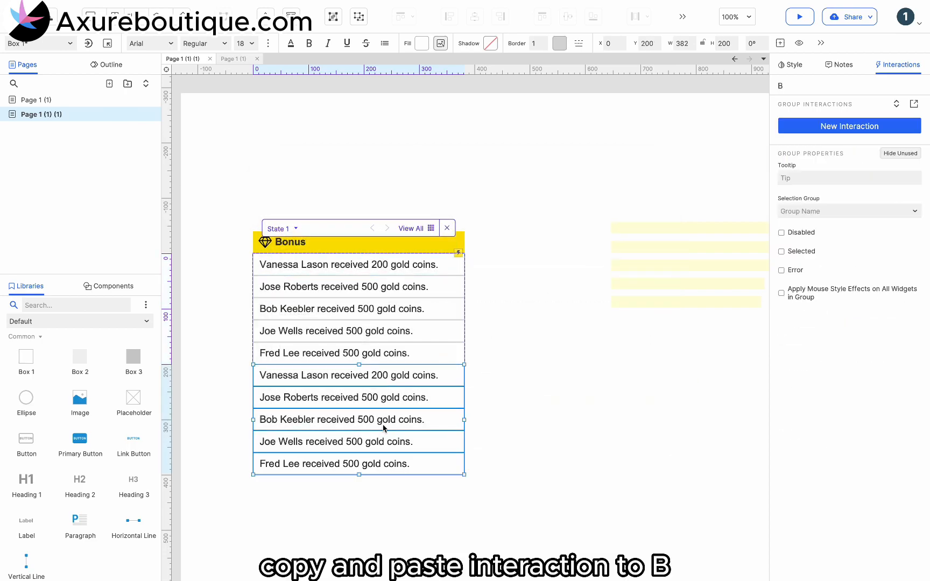
{"action": "key", "text": "ctrl+v"}
Step: In group B's Move action, set the y expression's LVAR1 variable to reference widget A
{"action": "left_click", "coordinate": [840, 177]}
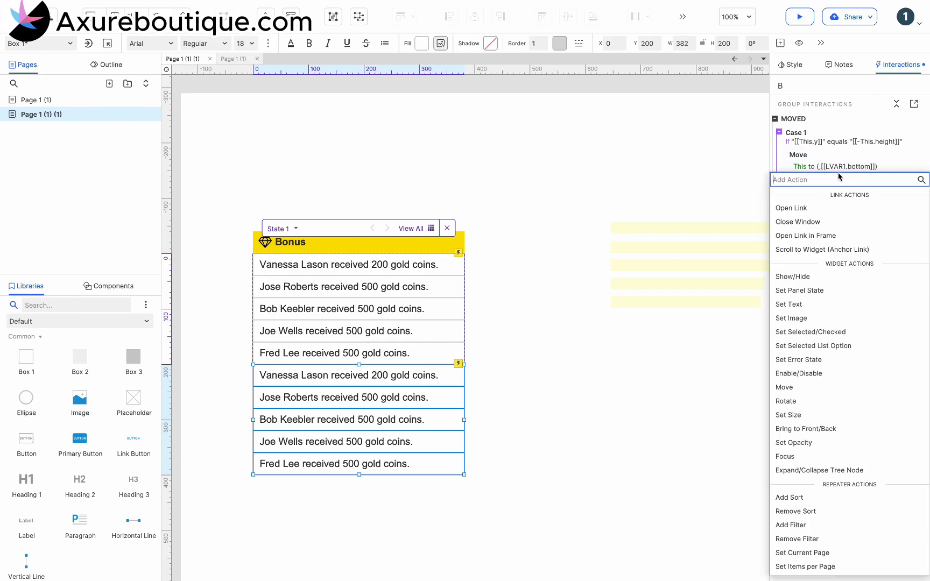
{"action": "left_click", "coordinate": [844, 167]}
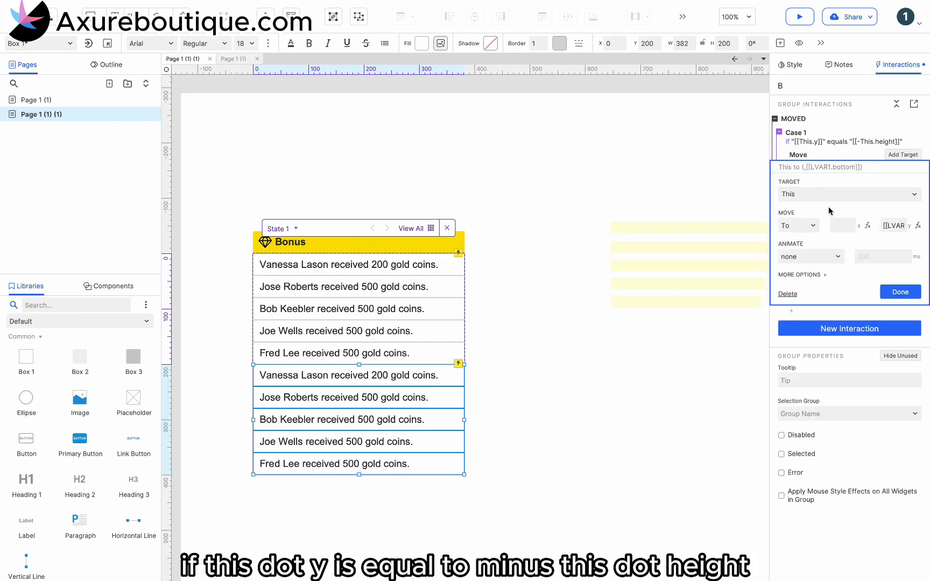
{"action": "left_click", "coordinate": [918, 226]}
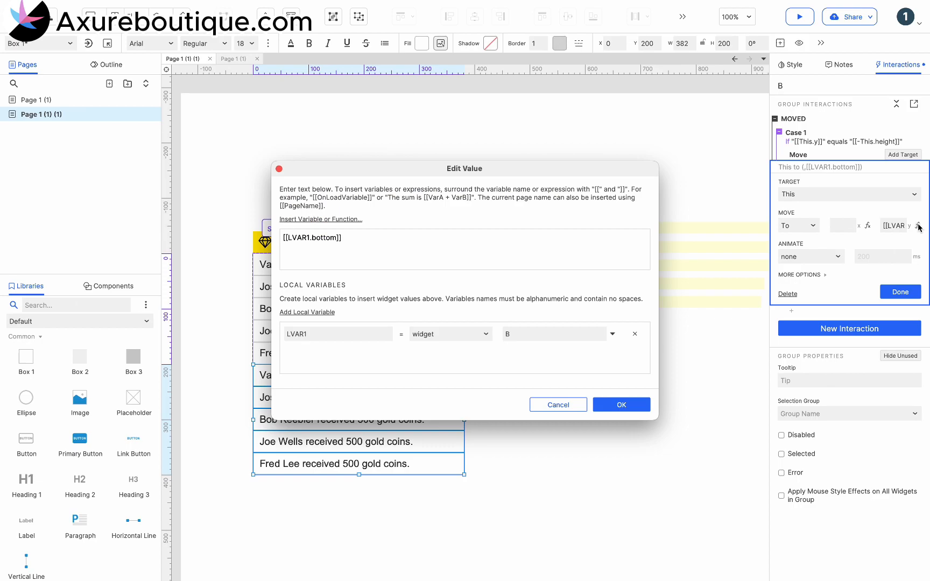
{"action": "left_click", "coordinate": [586, 339]}
{"action": "type", "text": "A"}
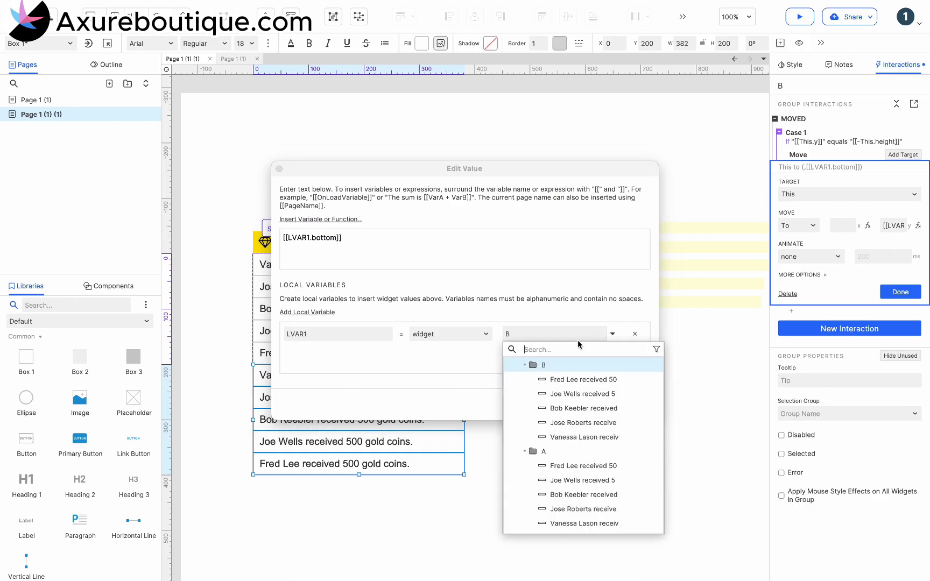
{"action": "left_click", "coordinate": [558, 437]}
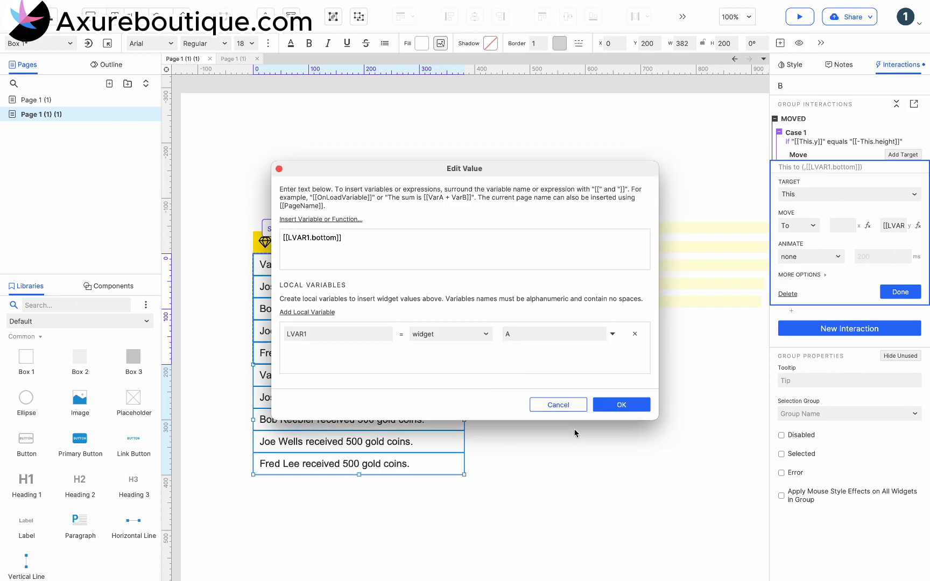
{"action": "left_click", "coordinate": [635, 408]}
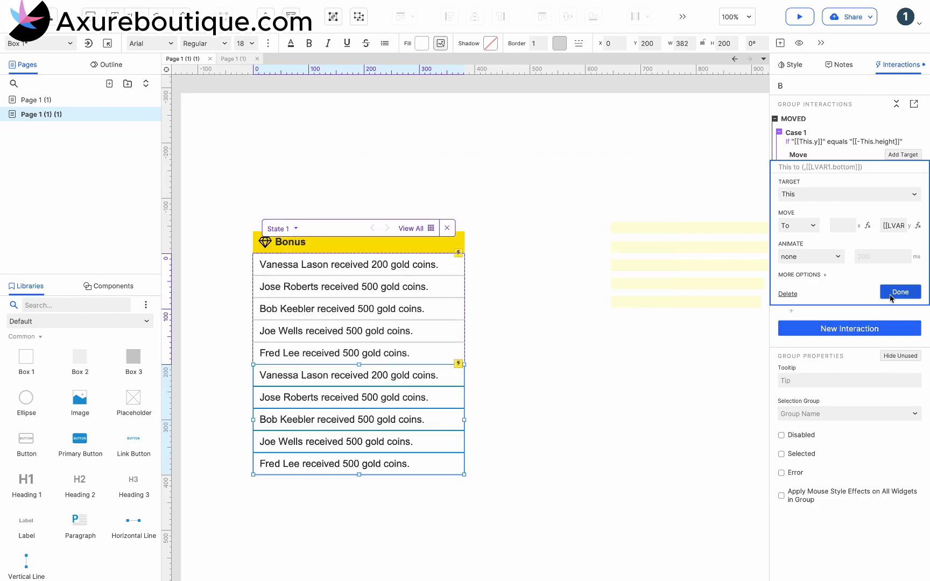
{"action": "left_click", "coordinate": [900, 293]}
Step: Leave the dynamic panel and preview the prototype
{"action": "left_click", "coordinate": [762, 159]}
{"action": "left_click", "coordinate": [801, 19]}
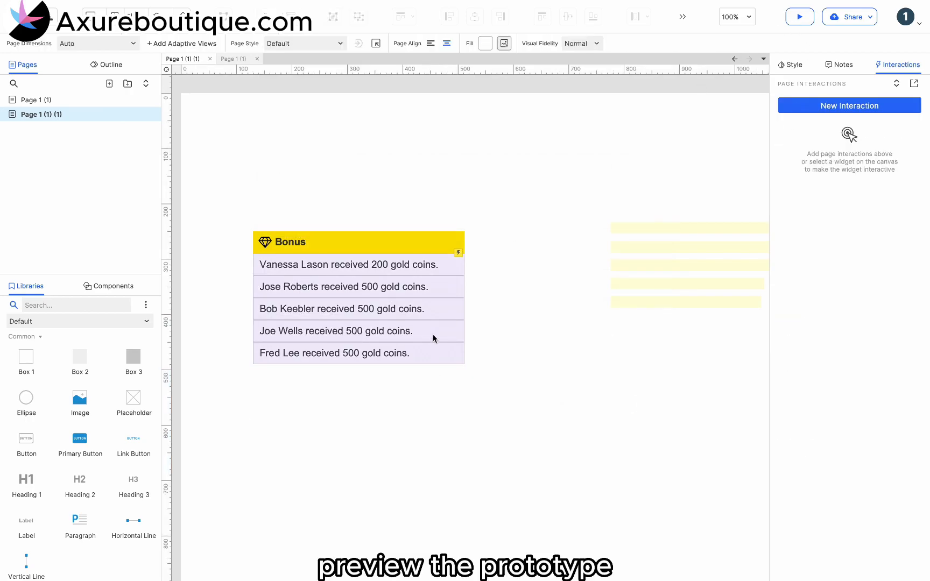